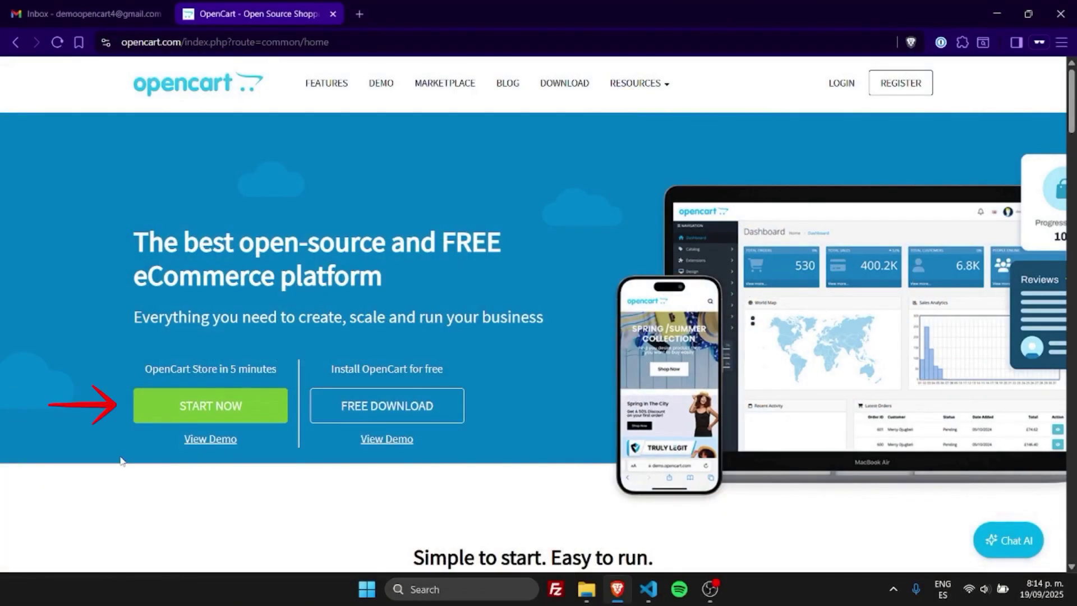
# Start the free hosted store signup and reach the temporary domain field
pyautogui.click(163, 403)
pyautogui.scroll(-3, 164, 400)
pyautogui.scroll(-2, 163, 401)
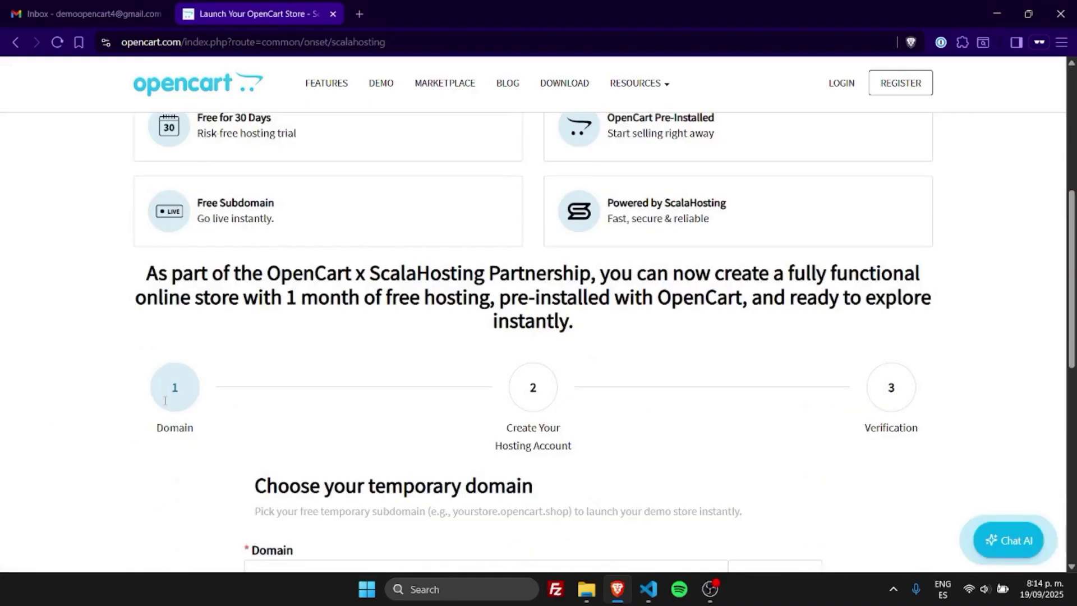
pyautogui.scroll(-4, 164, 400)
pyautogui.click(286, 361)
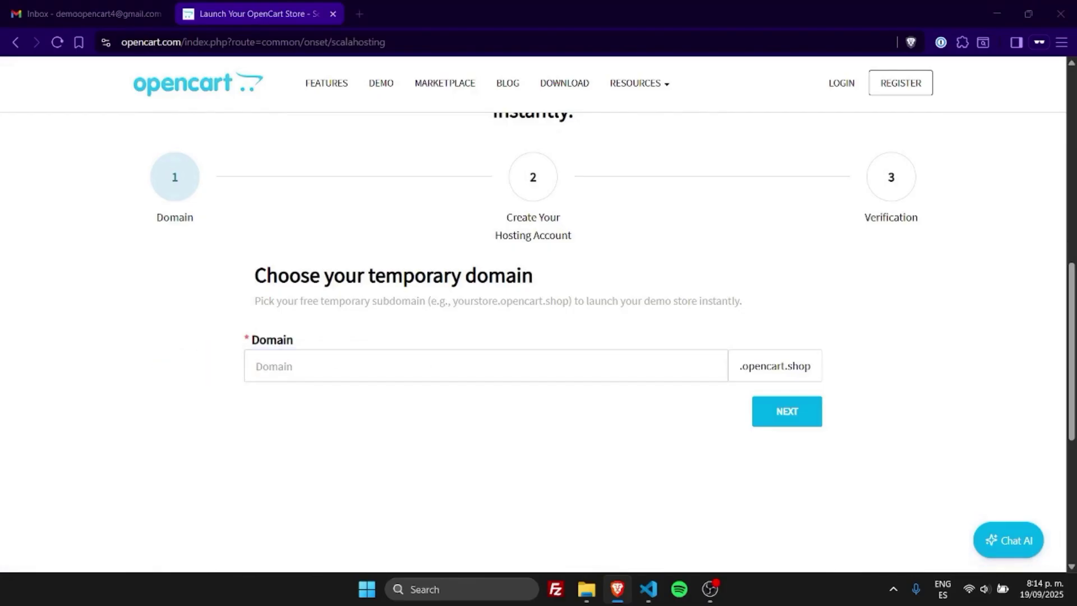
# Submit the temporary domain and fill in first name, last name and a pasted email address
pyautogui.click(328, 361)
pyautogui.write('store-wilson-demo')
pyautogui.click(773, 415)
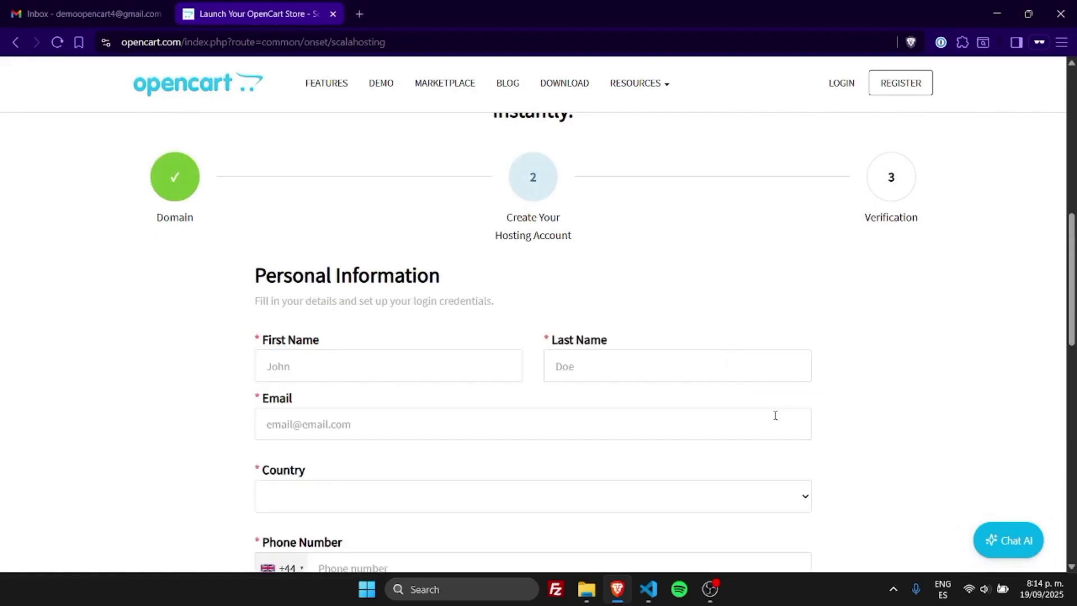
pyautogui.click(380, 365)
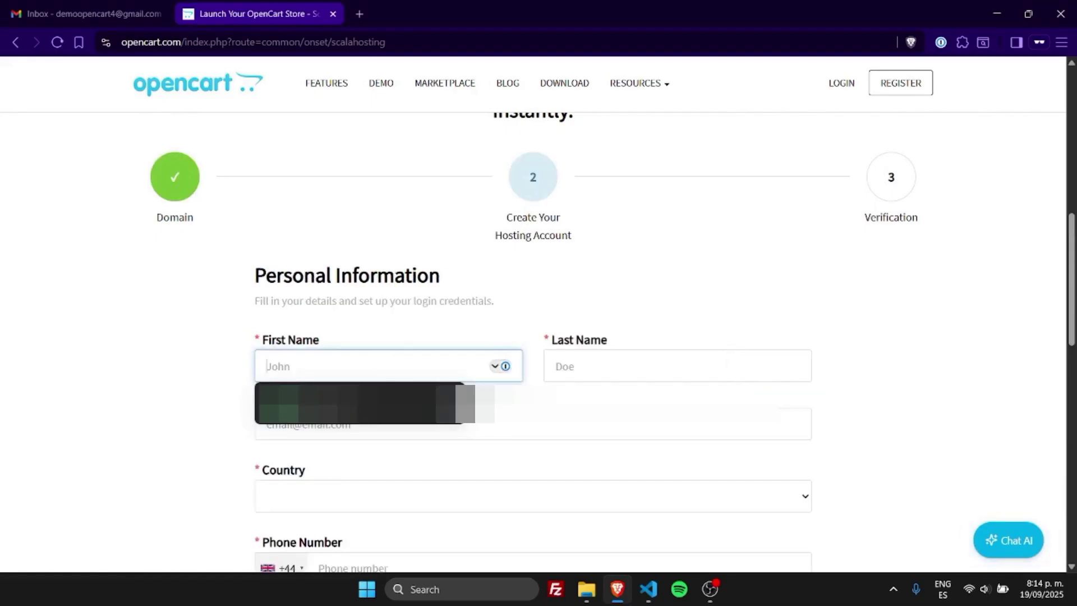
pyautogui.write('Wilson')
pyautogui.press('Tab')
pyautogui.write('opnecart')
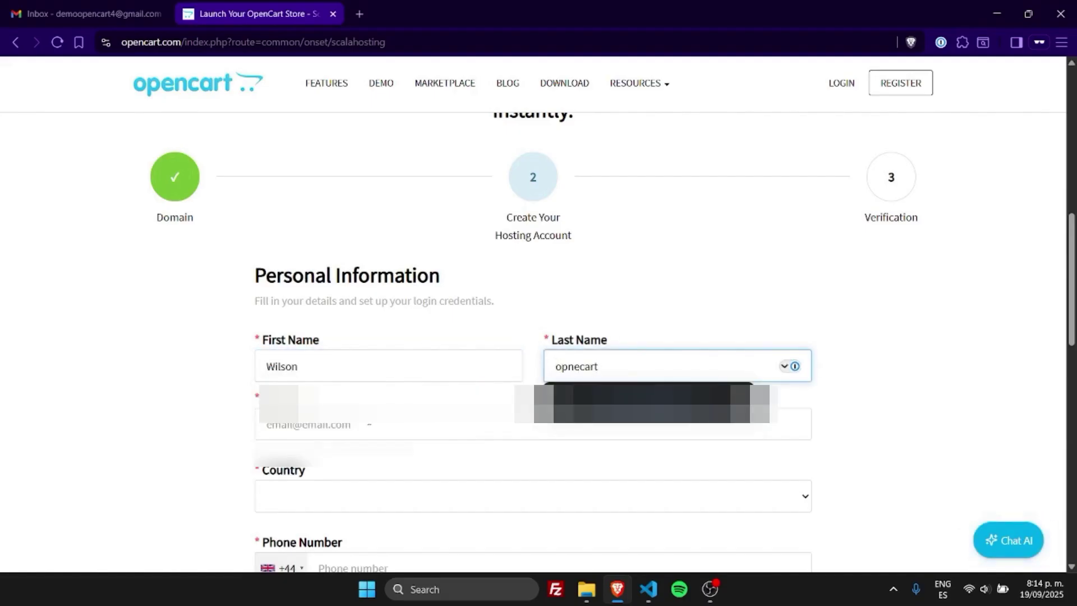
pyautogui.click(369, 420)
pyautogui.hotkey('alt', 'Tab')
pyautogui.click(606, 423)
pyautogui.hotkey('ctrl', 'v')
pyautogui.scroll(-2, 841, 325)
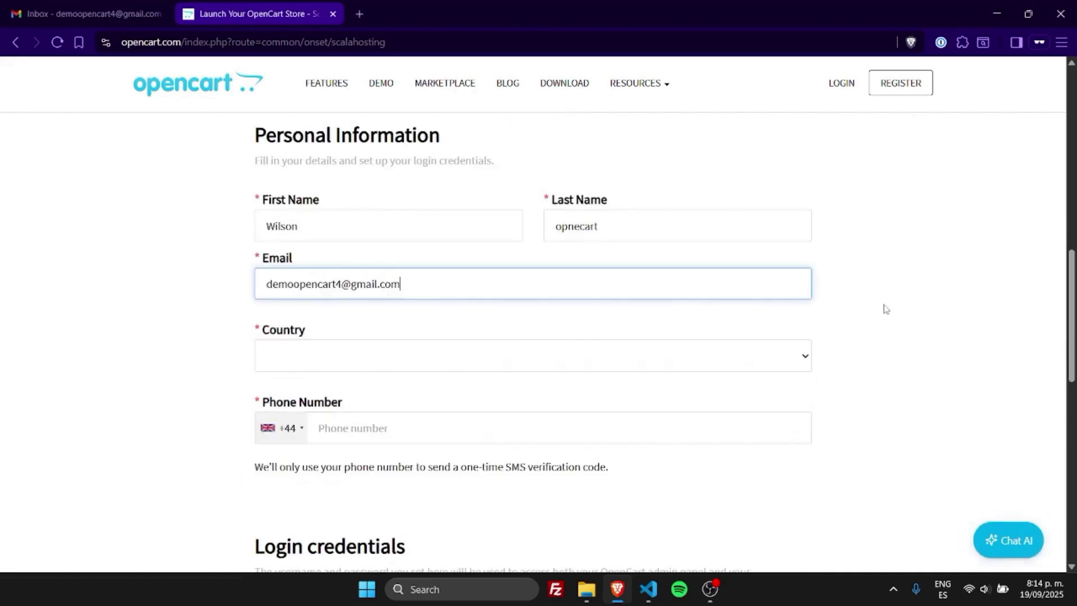
# Set the country to Venezuela with the +58 dialling code and paste the phone number
pyautogui.click(482, 353)
pyautogui.press('v')
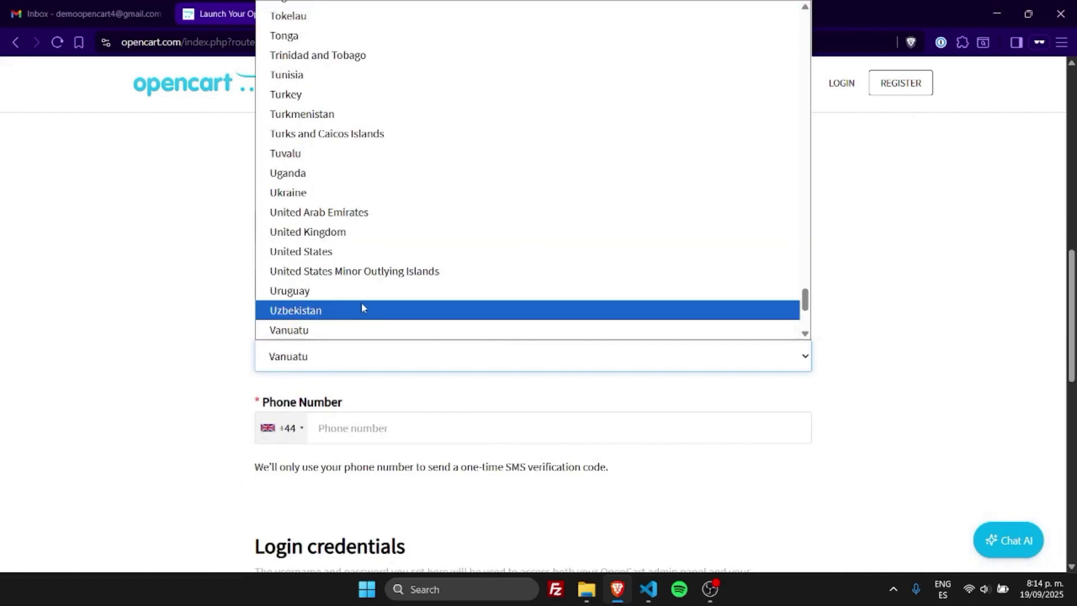
pyautogui.scroll(-2, 360, 302)
pyautogui.click(355, 242)
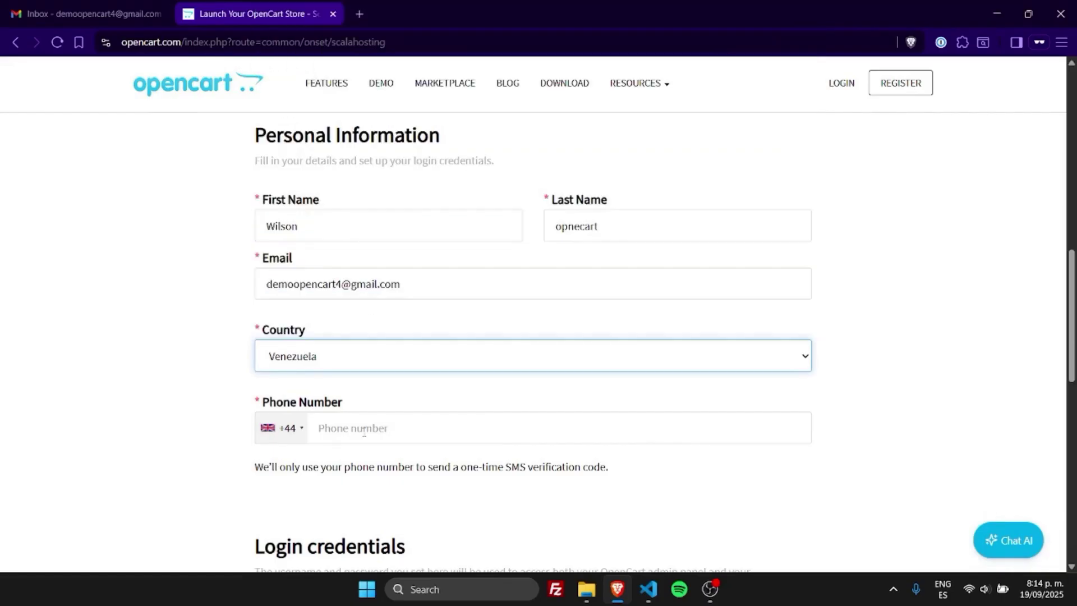
pyautogui.click(282, 427)
pyautogui.write('ve')
pyautogui.click(309, 395)
pyautogui.hotkey('ctrl', 'v')
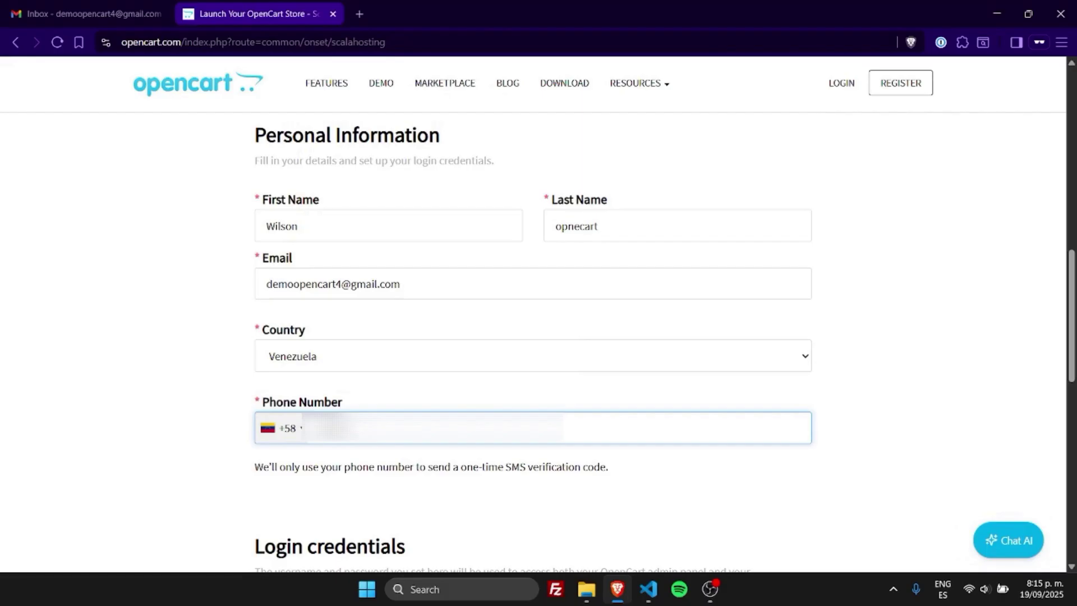
pyautogui.click(432, 483)
pyautogui.scroll(-3, 366, 499)
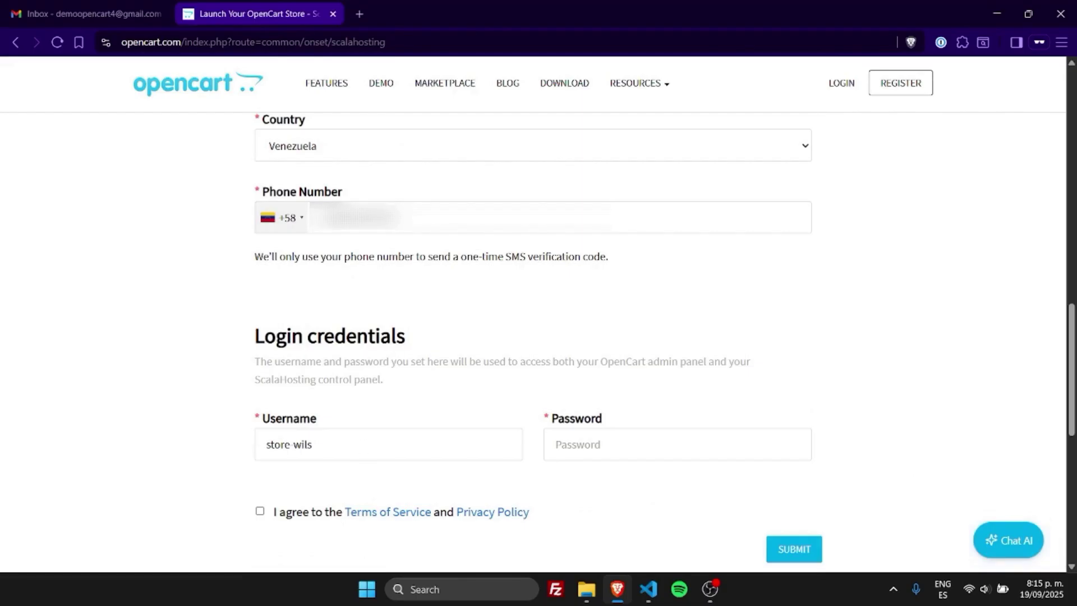
# Replace the suggested username, paste the password, accept the terms and submit the account details
pyautogui.click(258, 444)
pyautogui.write('userwilson')
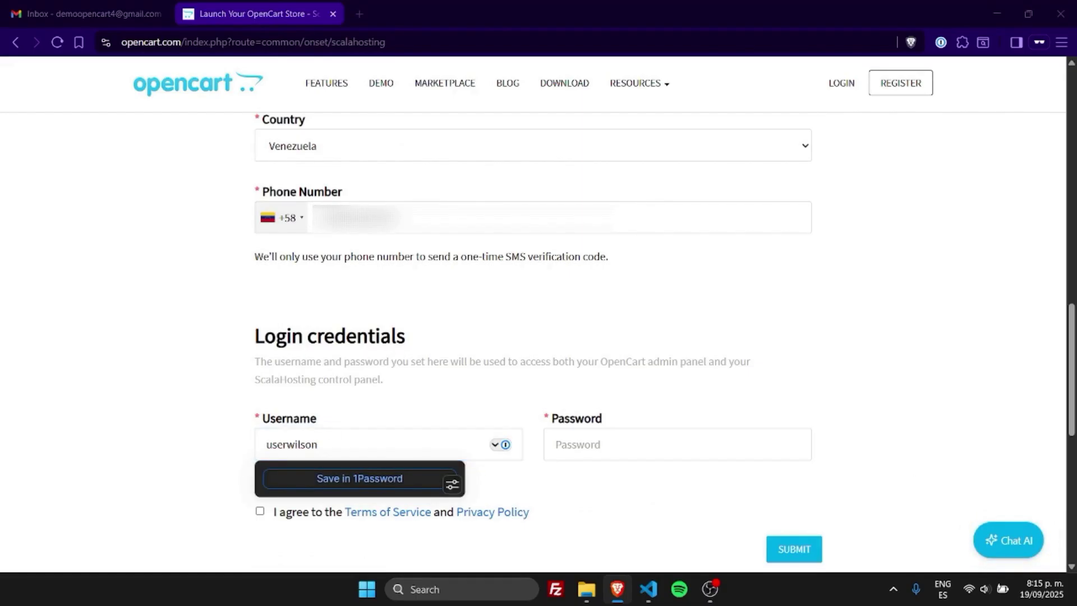
pyautogui.click(769, 450)
pyautogui.hotkey('ctrl', 'v')
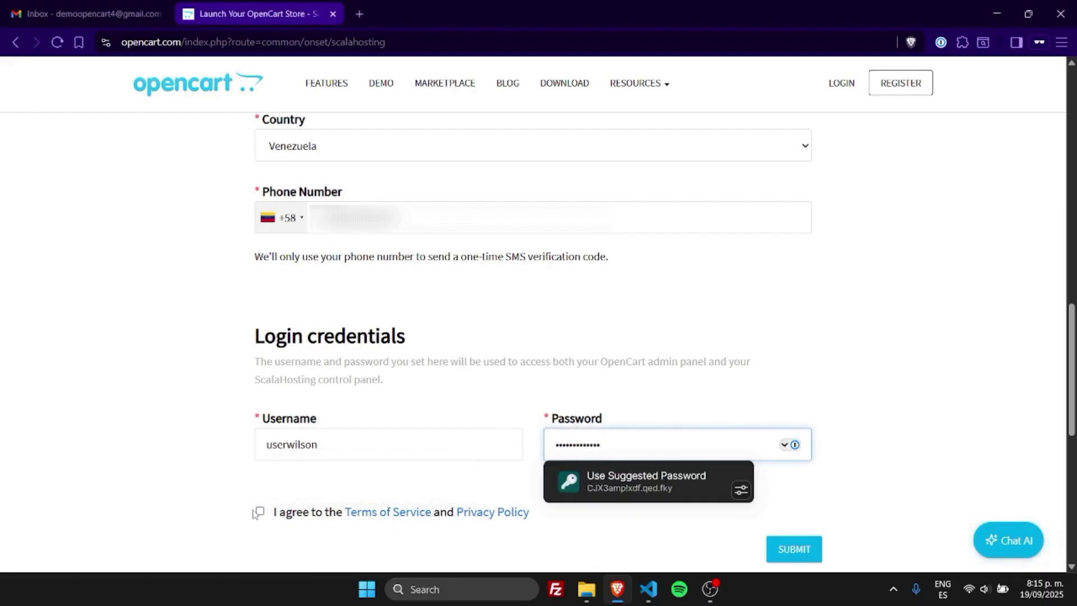
pyautogui.click(257, 512)
pyautogui.scroll(-1, 337, 514)
pyautogui.click(799, 486)
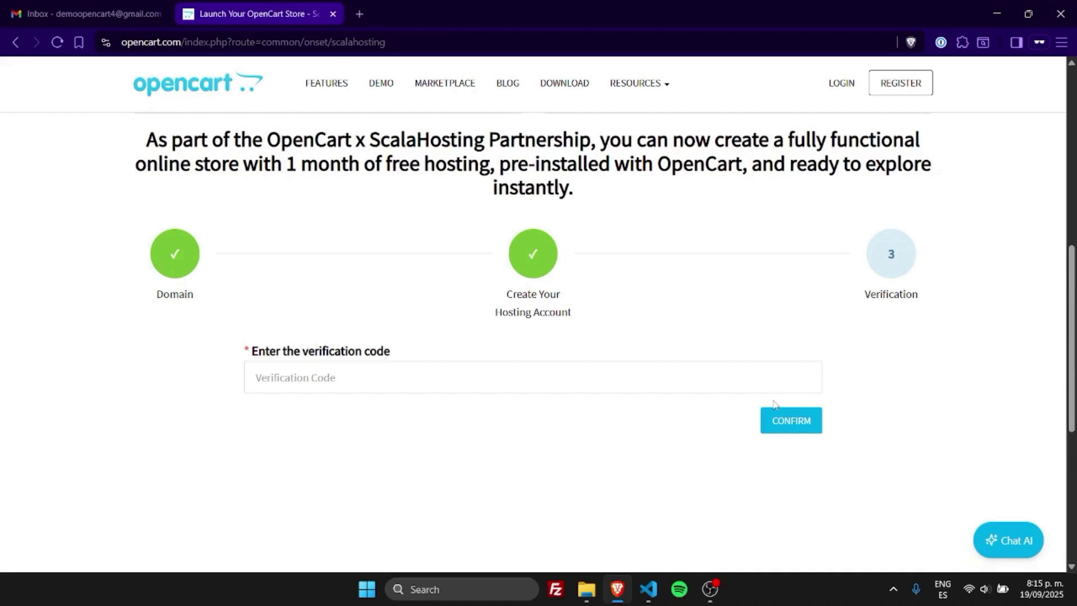
# Enter the SMS verification code and confirm it to reach the store's admin dashboard
pyautogui.click(444, 380)
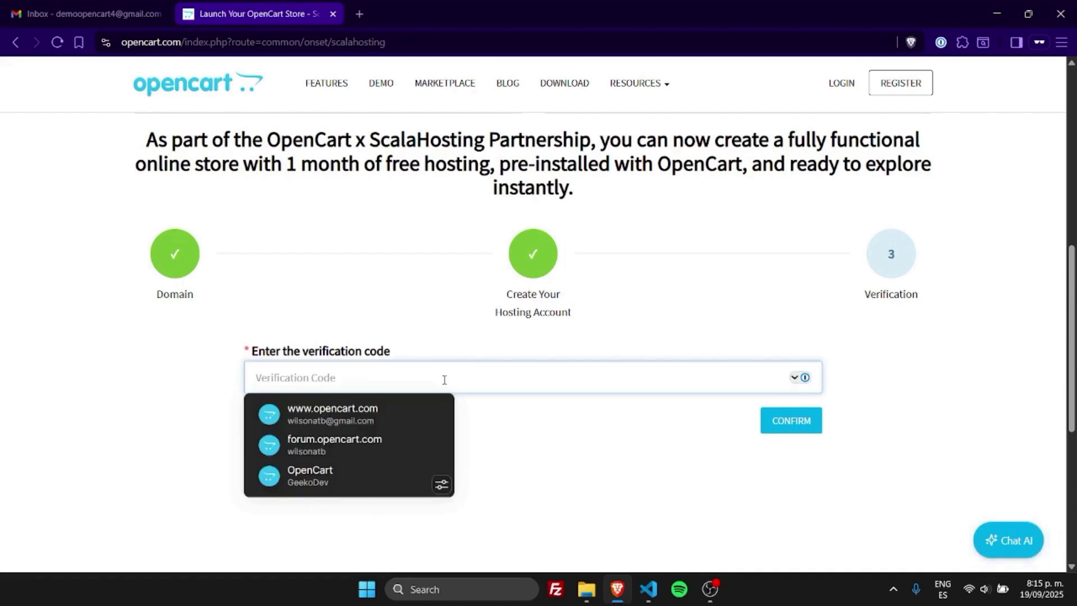
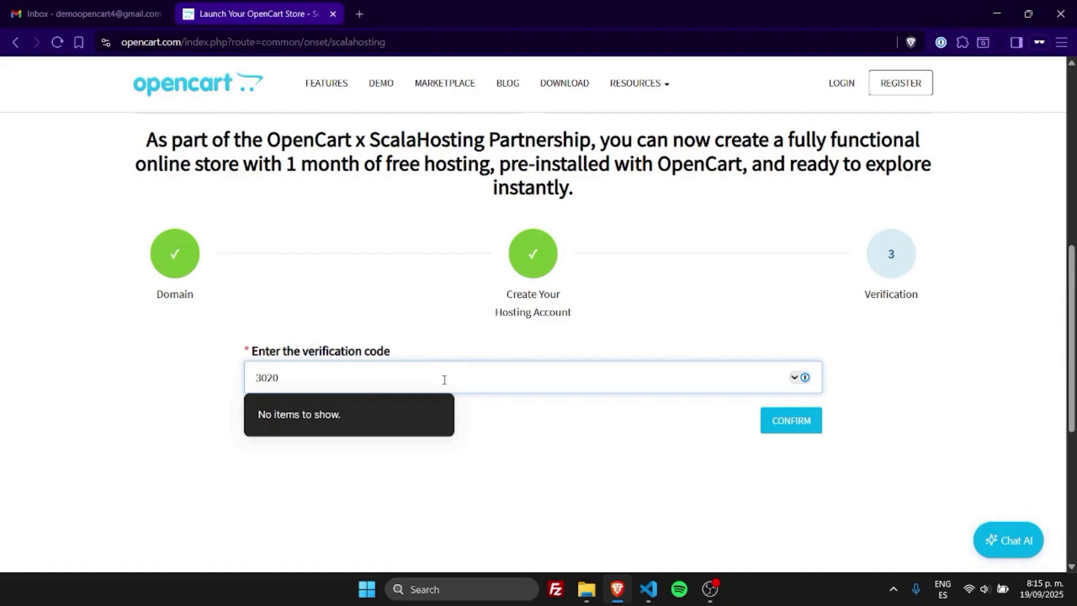
pyautogui.click(791, 422)
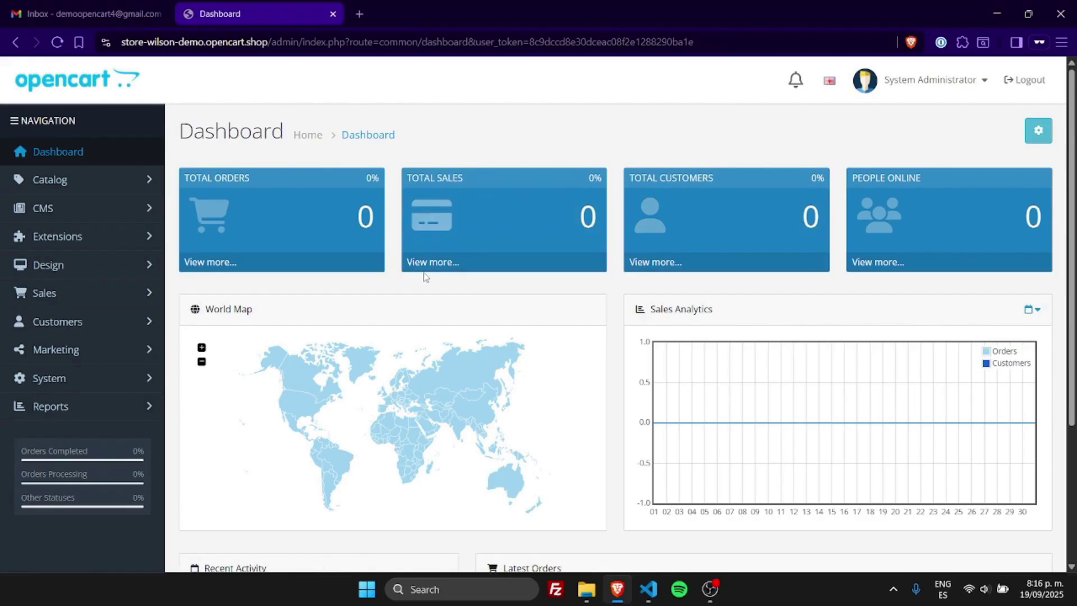
# Switch to Gmail and read the ScalaHosting welcome email down to the login details
pyautogui.click(131, 15)
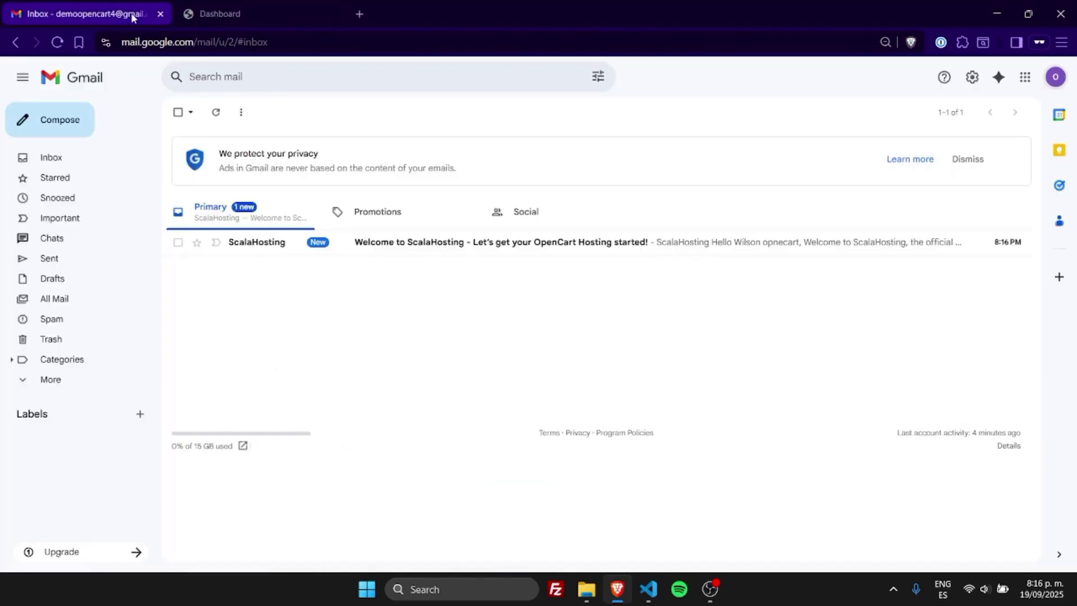
pyautogui.click(230, 243)
pyautogui.scroll(-3, 405, 267)
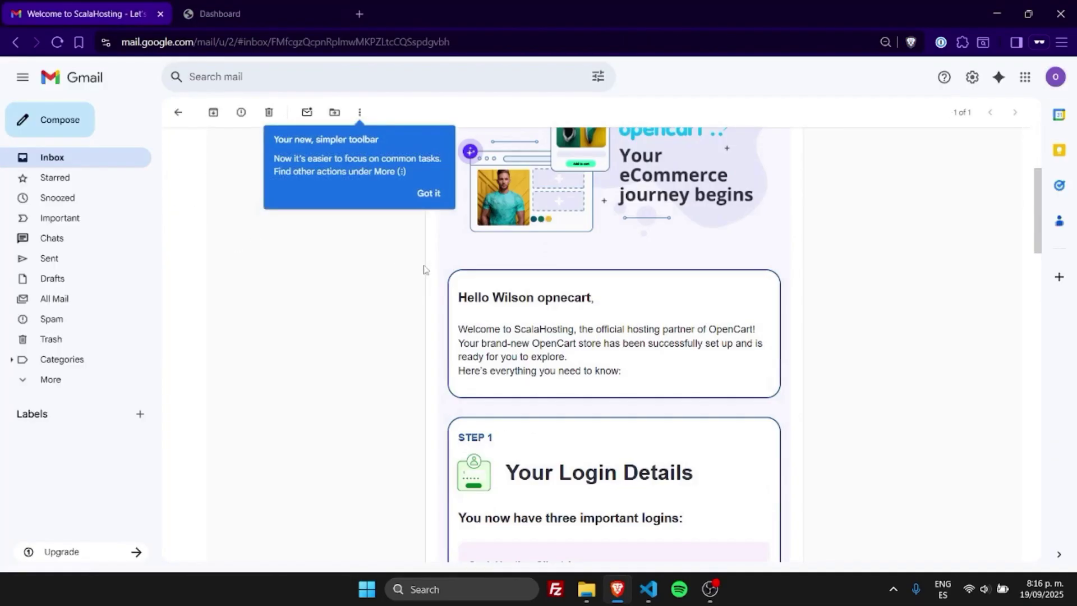
pyautogui.scroll(-1, 416, 282)
pyautogui.scroll(-2, 426, 291)
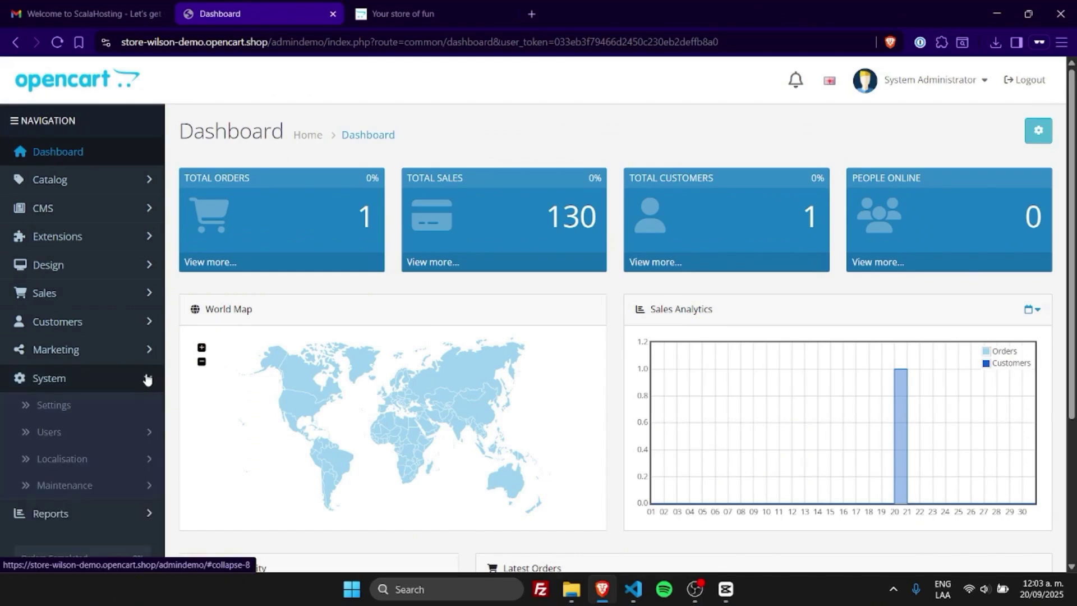
# Open the default store's settings from the store list and check the store name
pyautogui.click(124, 411)
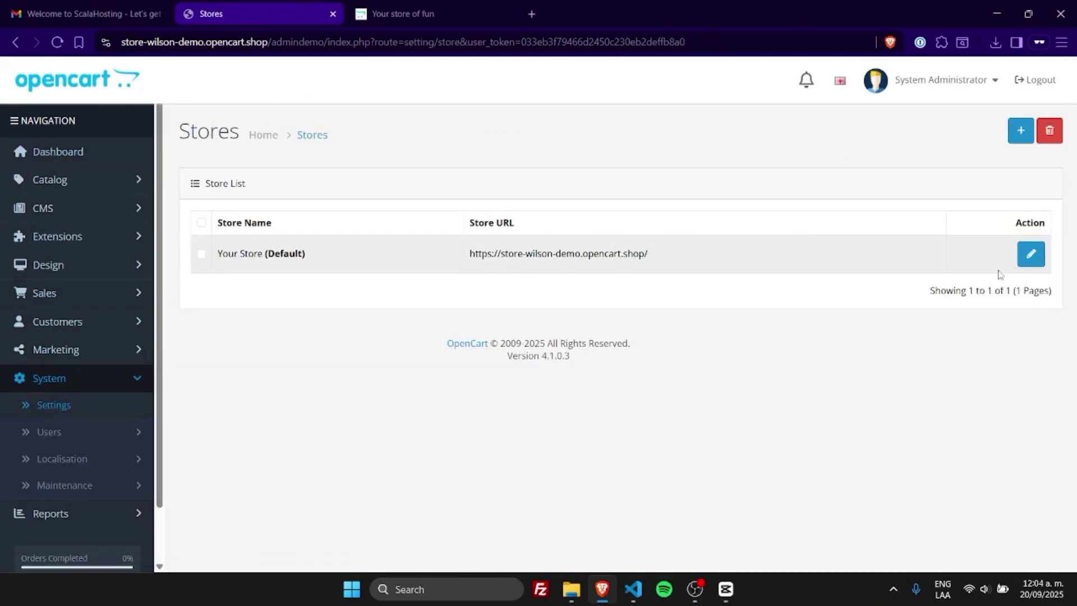
pyautogui.click(1031, 254)
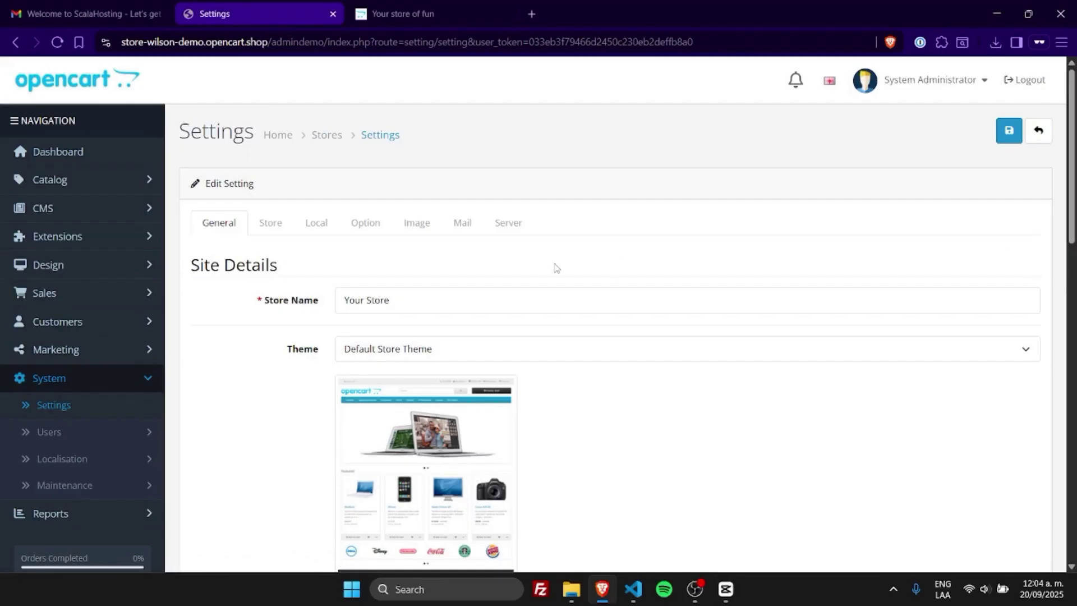
pyautogui.tripleClick(408, 300)
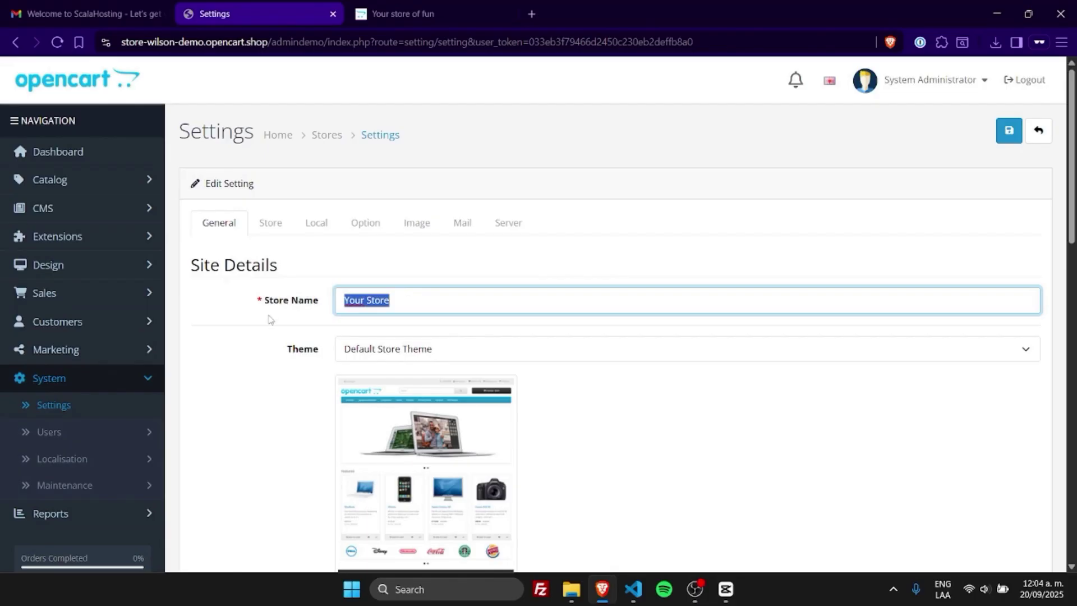
pyautogui.scroll(-1, 269, 317)
pyautogui.scroll(-2, 269, 318)
pyautogui.scroll(-2, 270, 318)
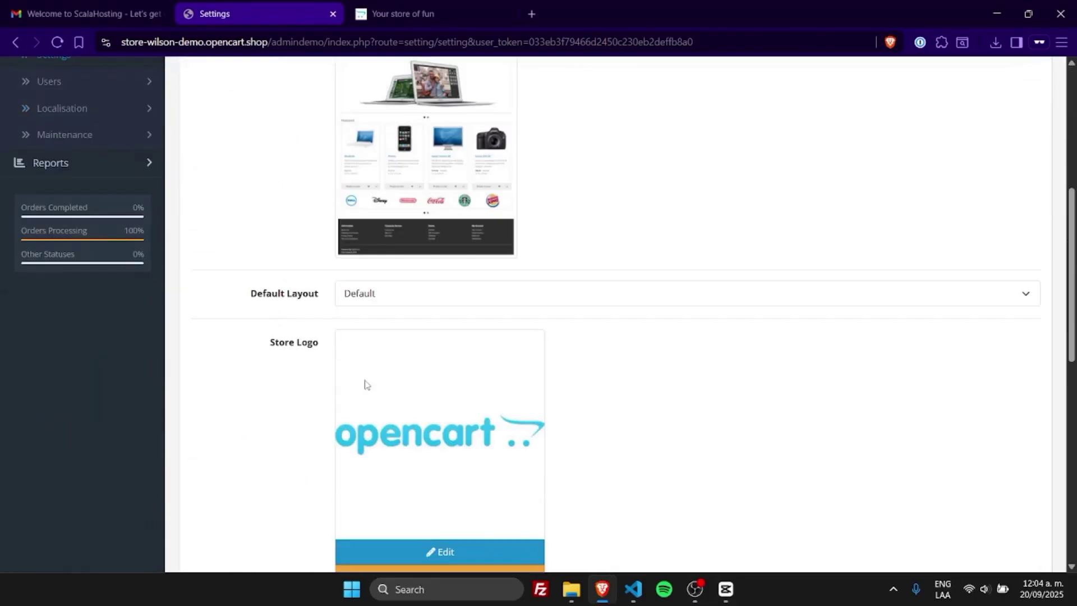
pyautogui.scroll(-4, 364, 385)
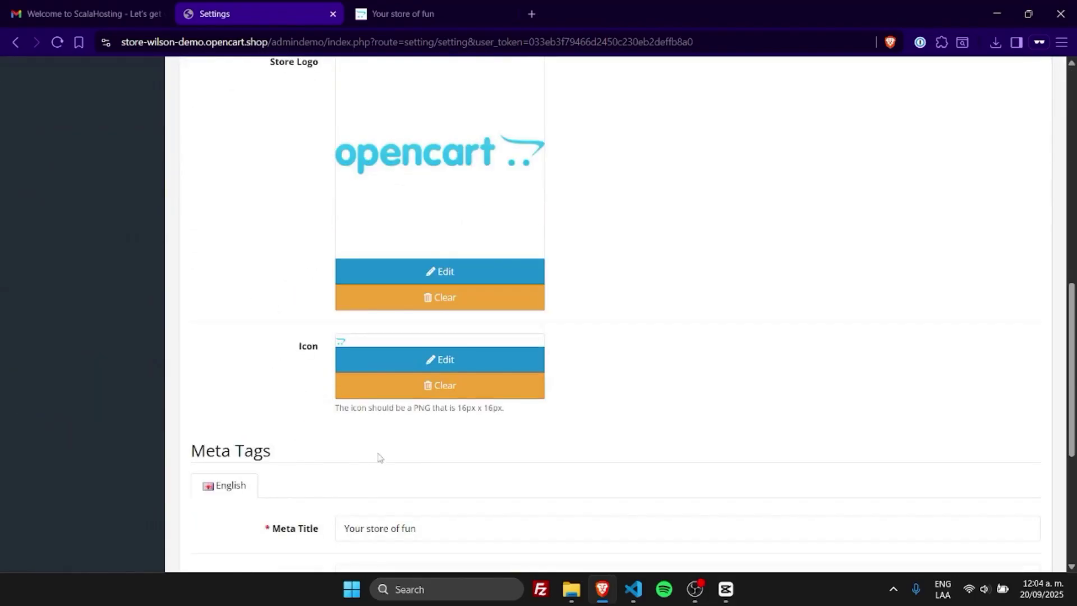
pyautogui.scroll(4, 274, 433)
pyautogui.scroll(4, 275, 433)
pyautogui.scroll(1, 275, 433)
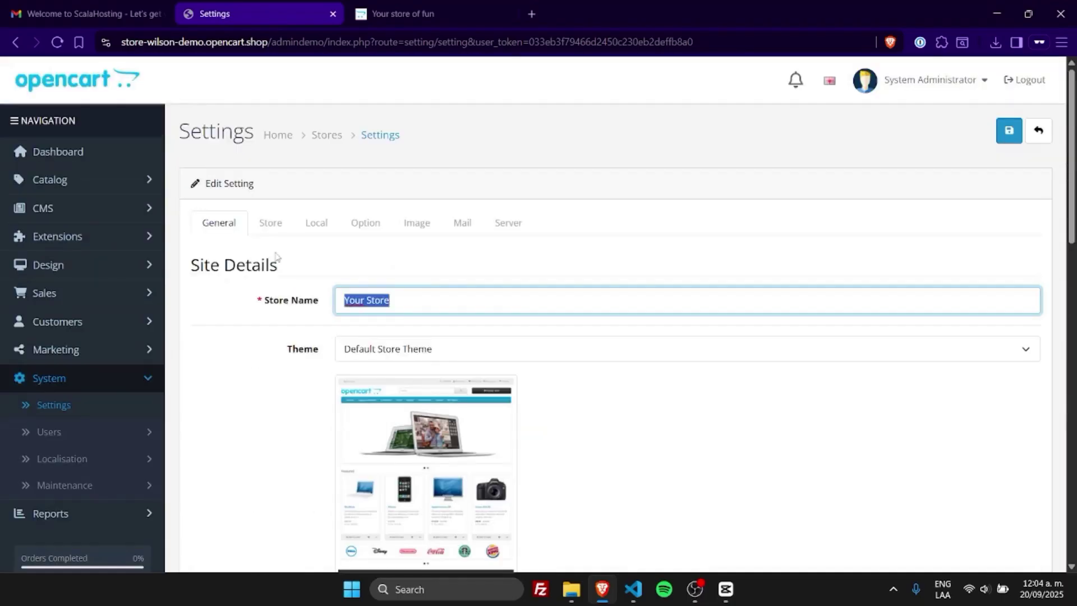
# Review the store owner's address and e-mail, then show the regional and language settings
pyautogui.click(270, 228)
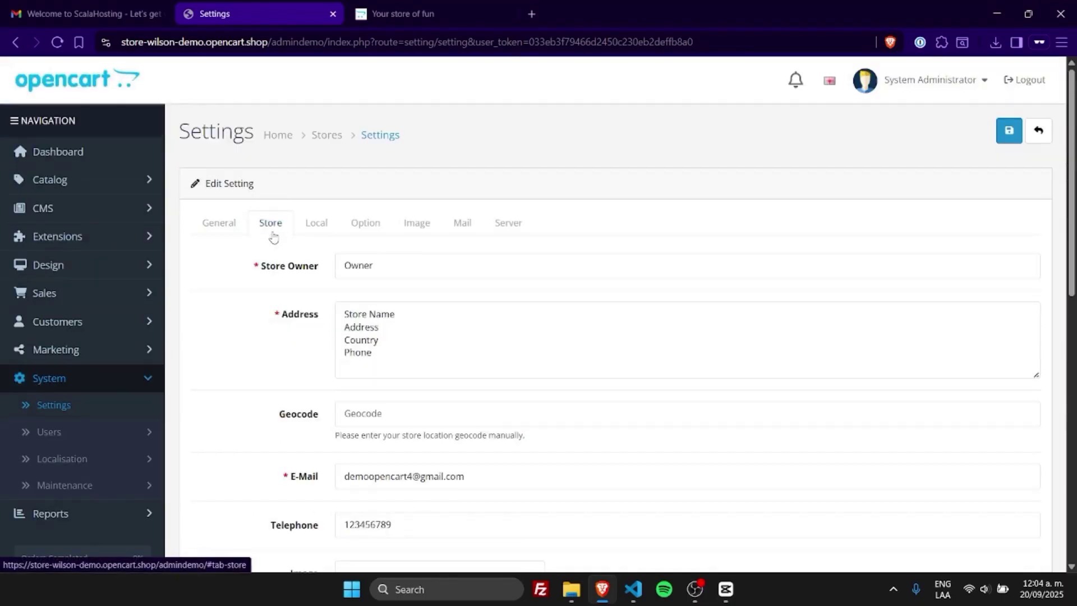
pyautogui.click(407, 341)
pyautogui.hotkey('ctrl', 'a')
pyautogui.doubleClick(380, 476)
pyautogui.scroll(-1, 570, 477)
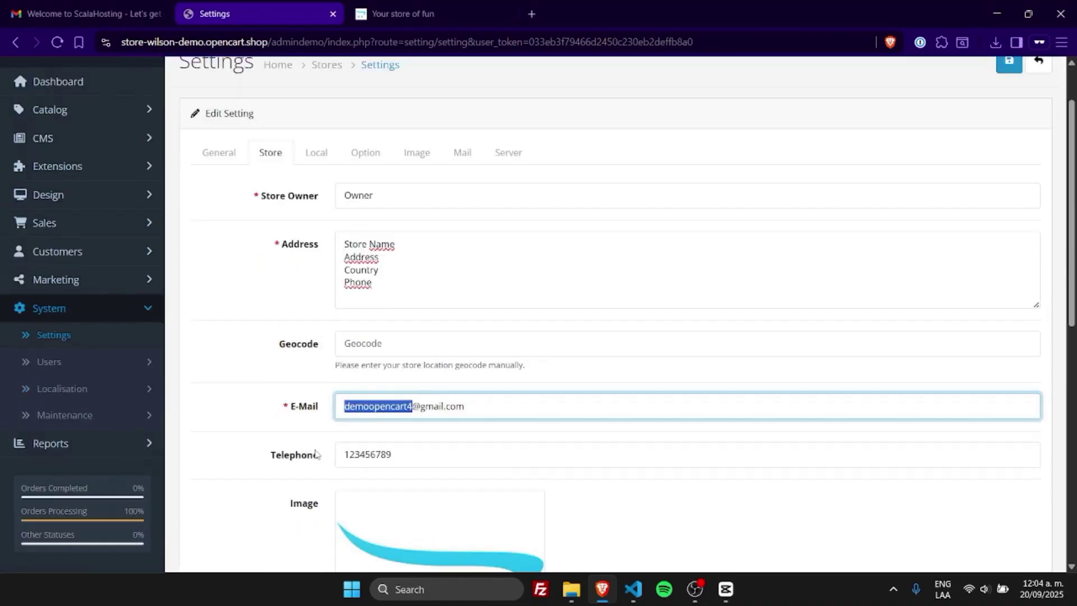
pyautogui.moveTo(458, 454); pyautogui.dragTo(199, 450)
pyautogui.scroll(-1, 223, 400)
pyautogui.scroll(-4, 225, 401)
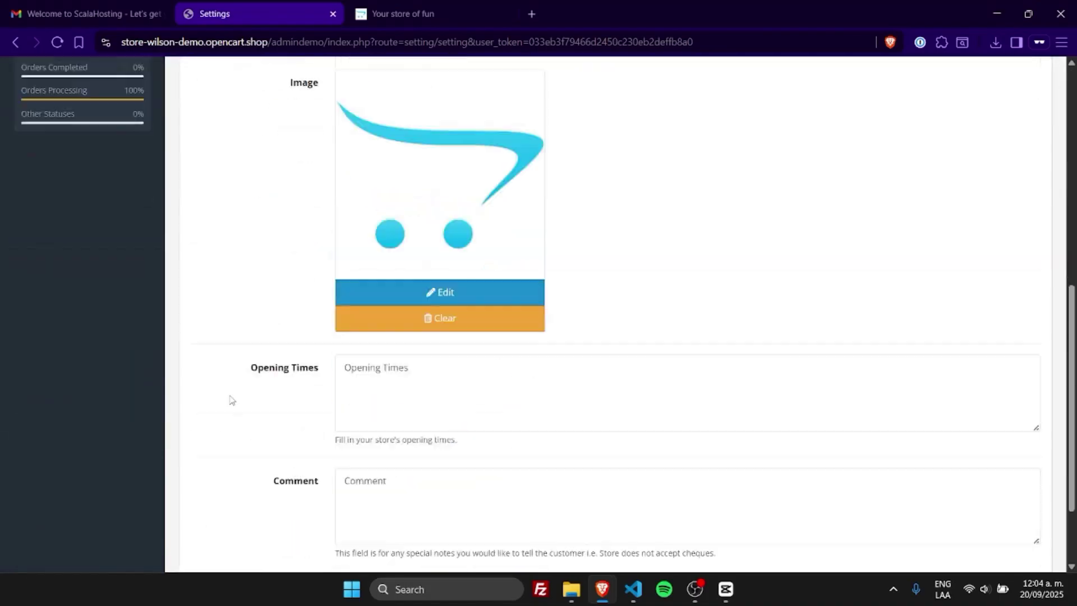
pyautogui.scroll(2, 370, 407)
pyautogui.scroll(5, 282, 398)
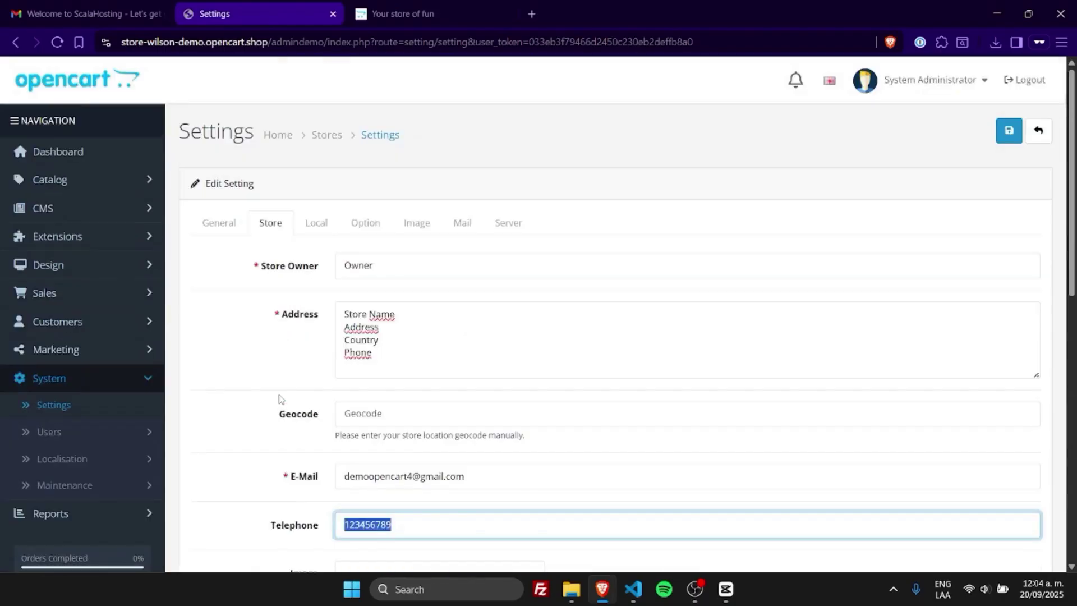
pyautogui.click(310, 227)
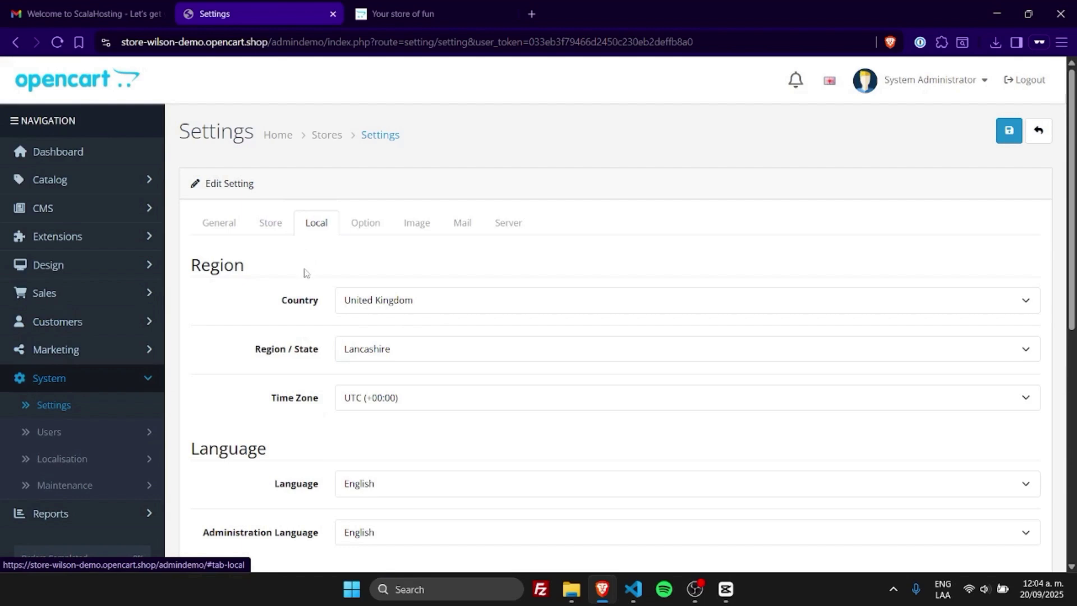
# Look through Option, Image, Mail (engine left at None) and Server settings and save the store settings
pyautogui.click(369, 231)
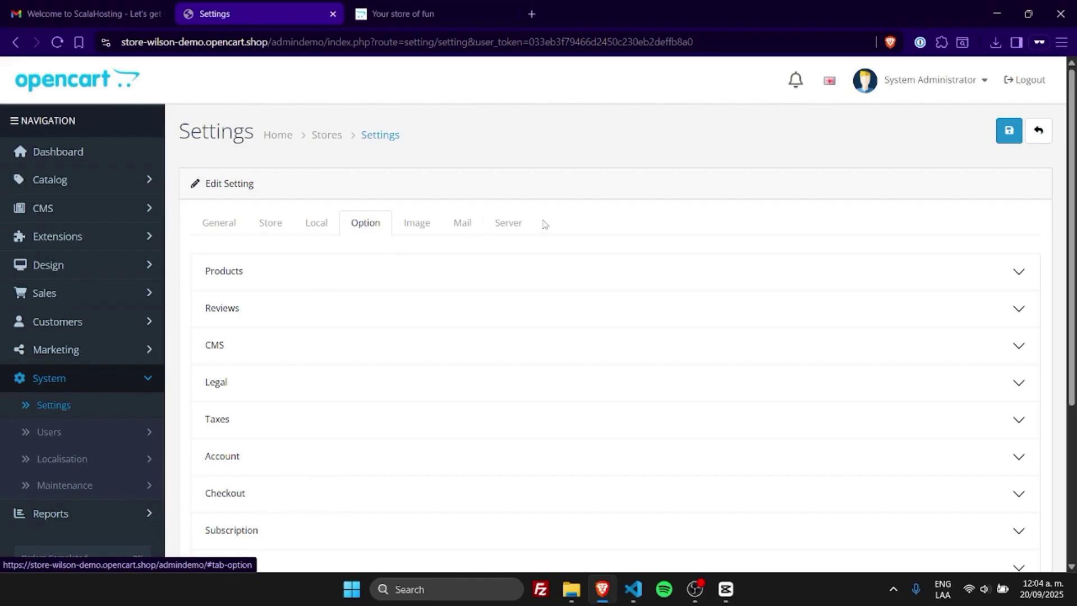
pyautogui.click(415, 222)
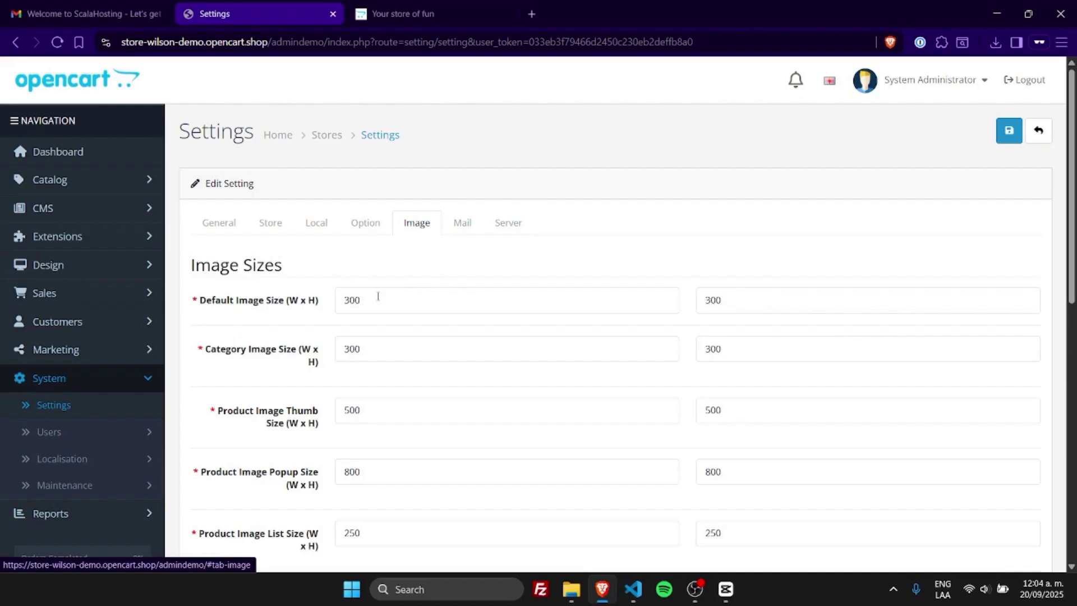
pyautogui.click(386, 356)
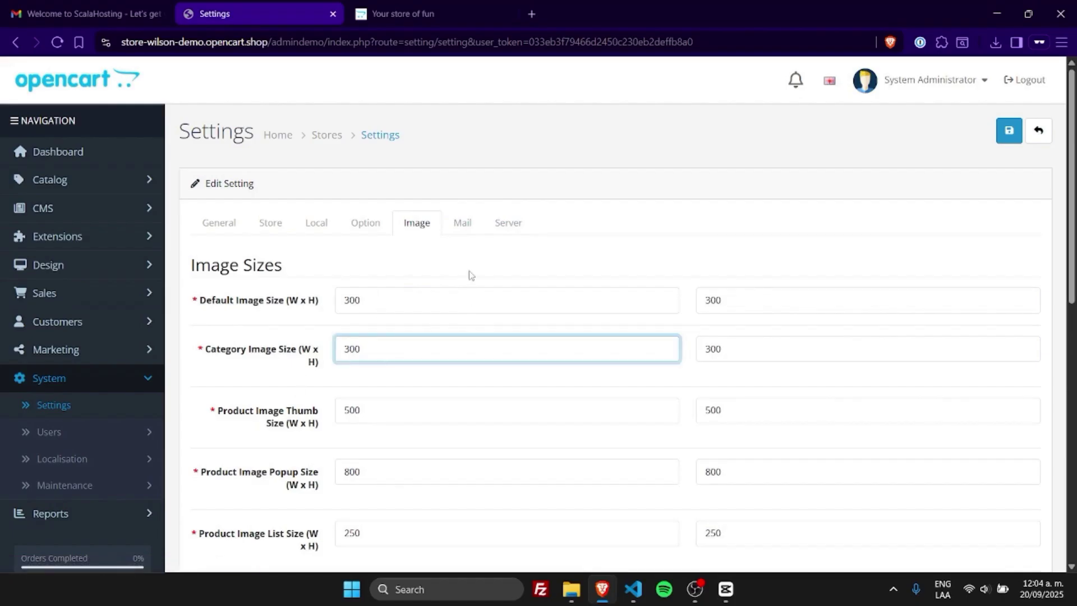
pyautogui.click(463, 234)
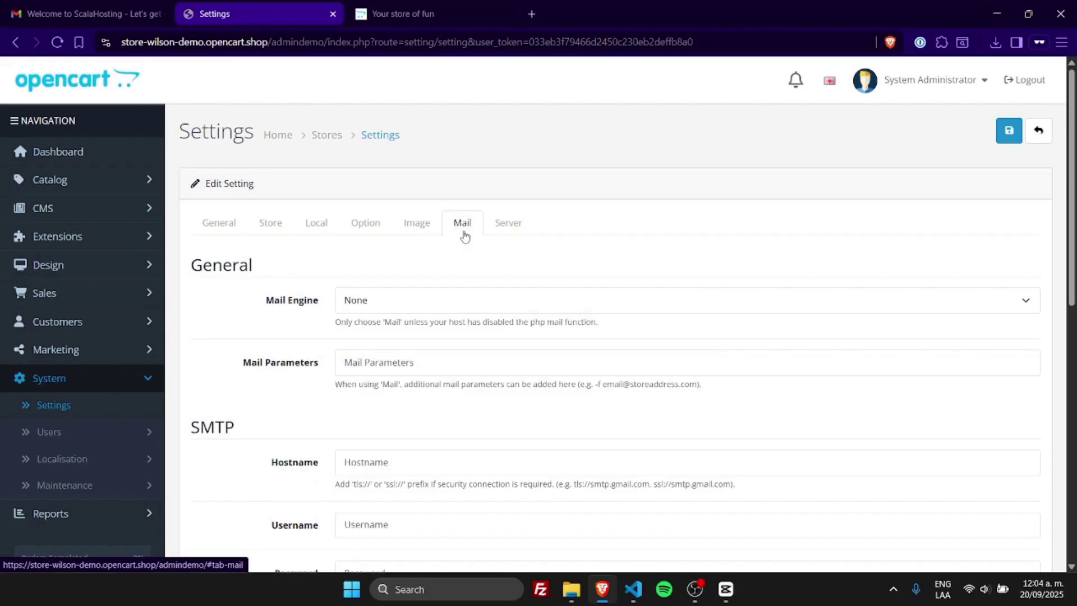
pyautogui.click(419, 303)
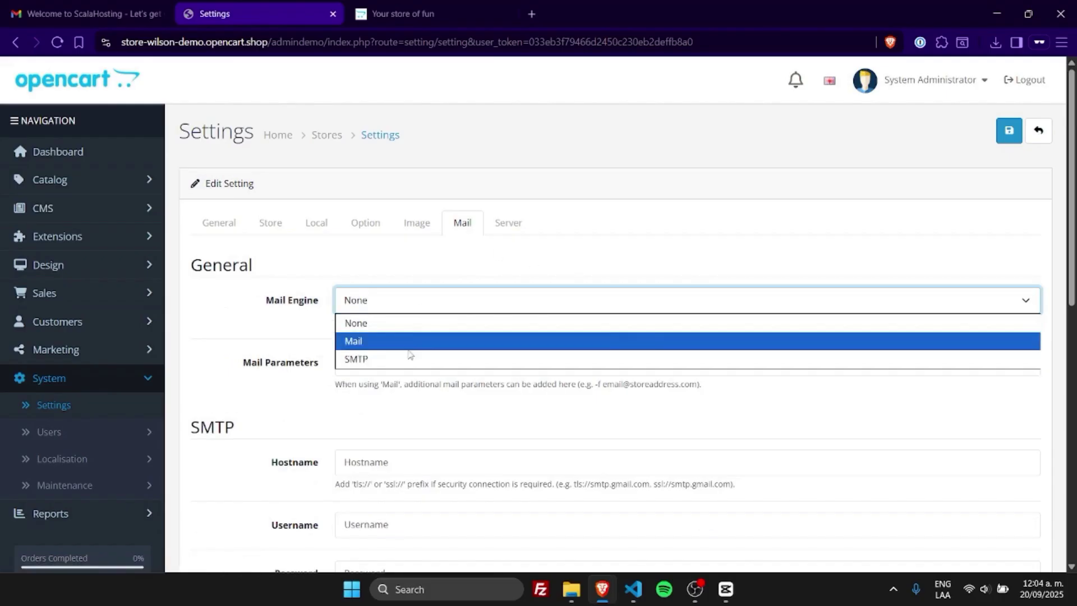
pyautogui.click(324, 332)
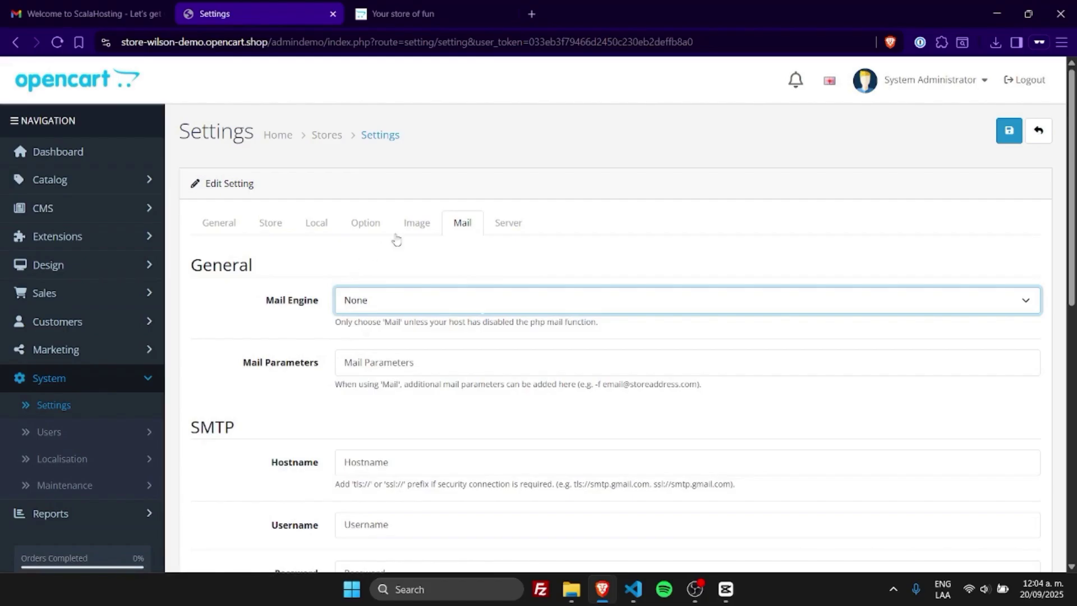
pyautogui.click(505, 230)
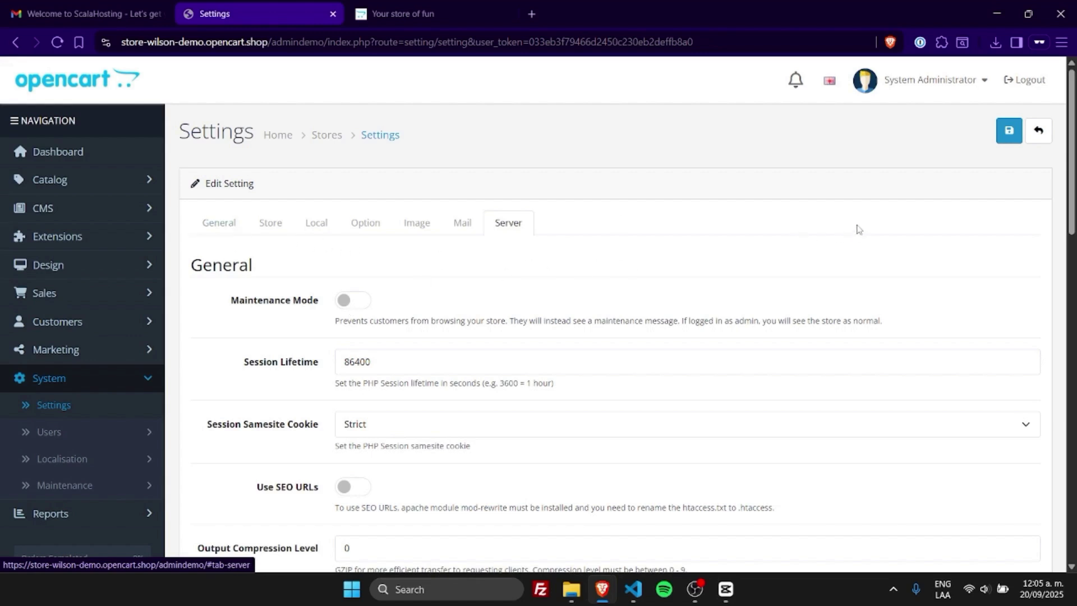
pyautogui.click(1009, 130)
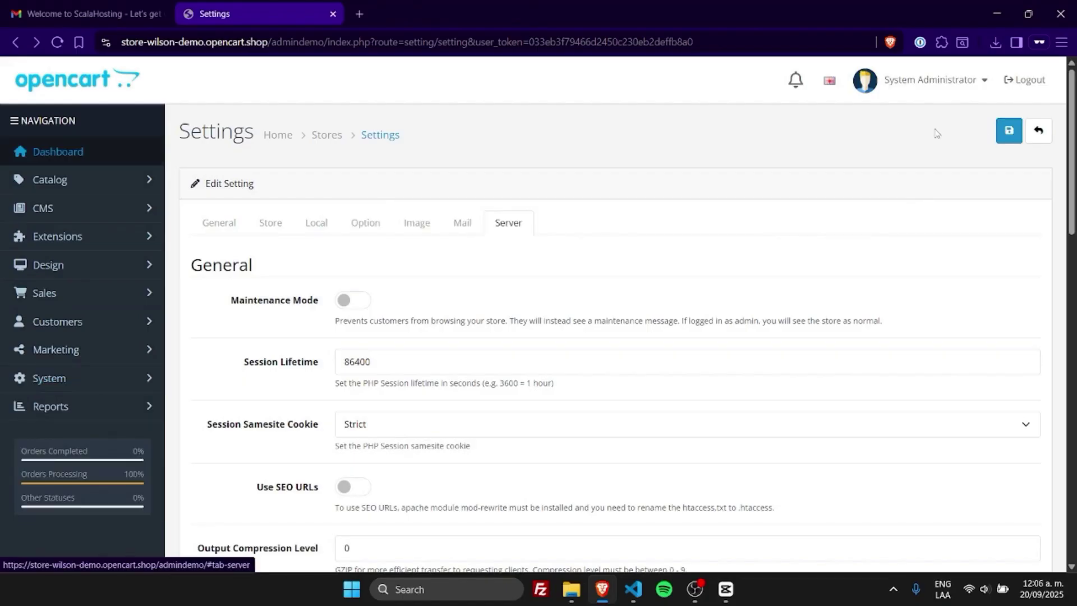
# Open the live storefront in a new tab from the administrator account menu
pyautogui.click(942, 81)
pyautogui.click(932, 168)
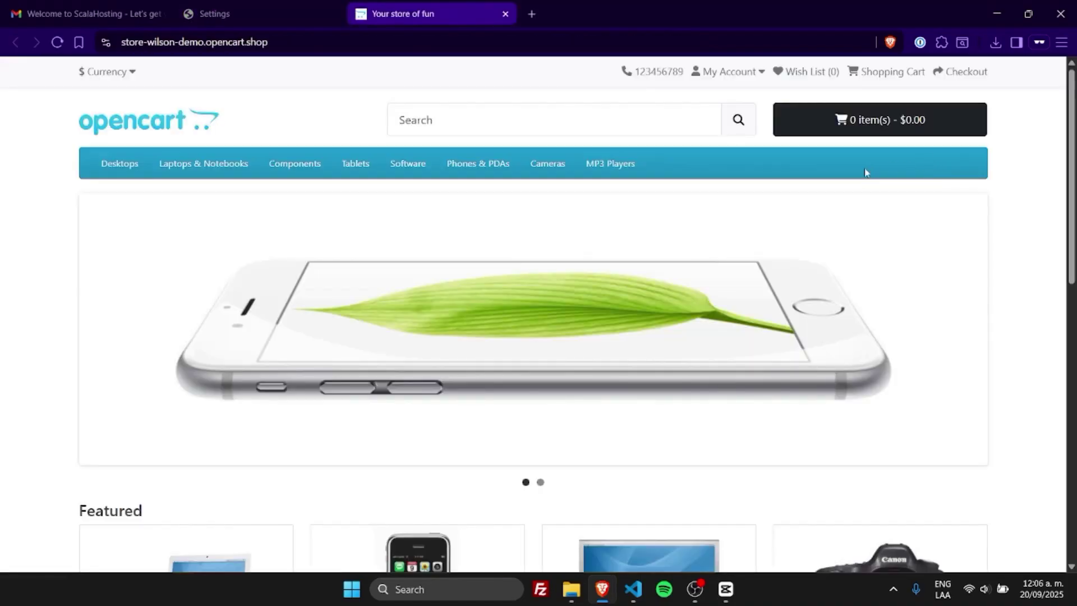
pyautogui.scroll(-4, 851, 188)
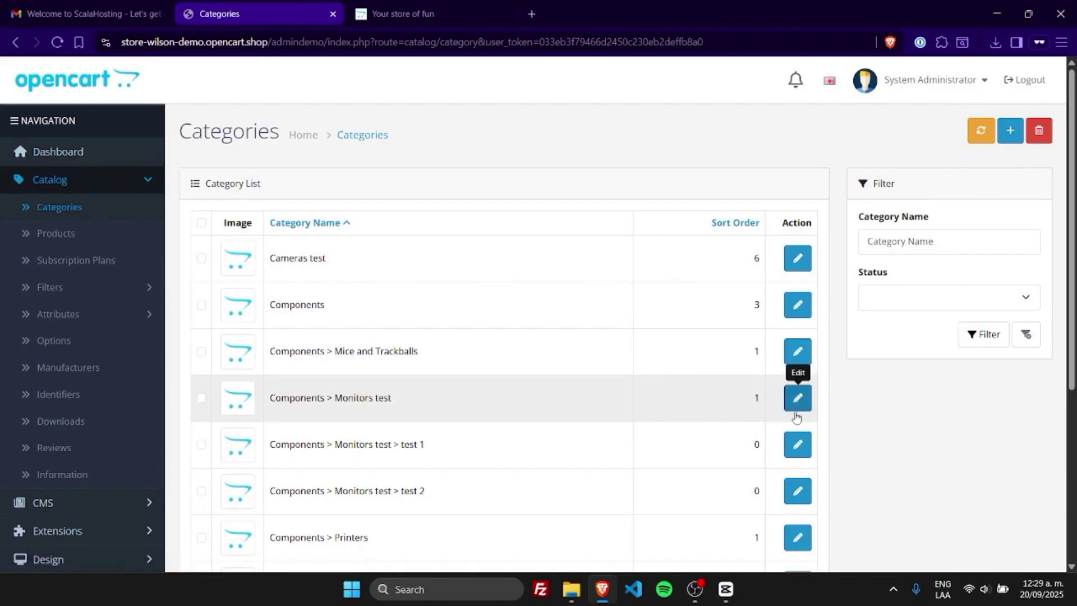
# Open the Mice and Trackballs category and review its name and parent category data
pyautogui.click(802, 358)
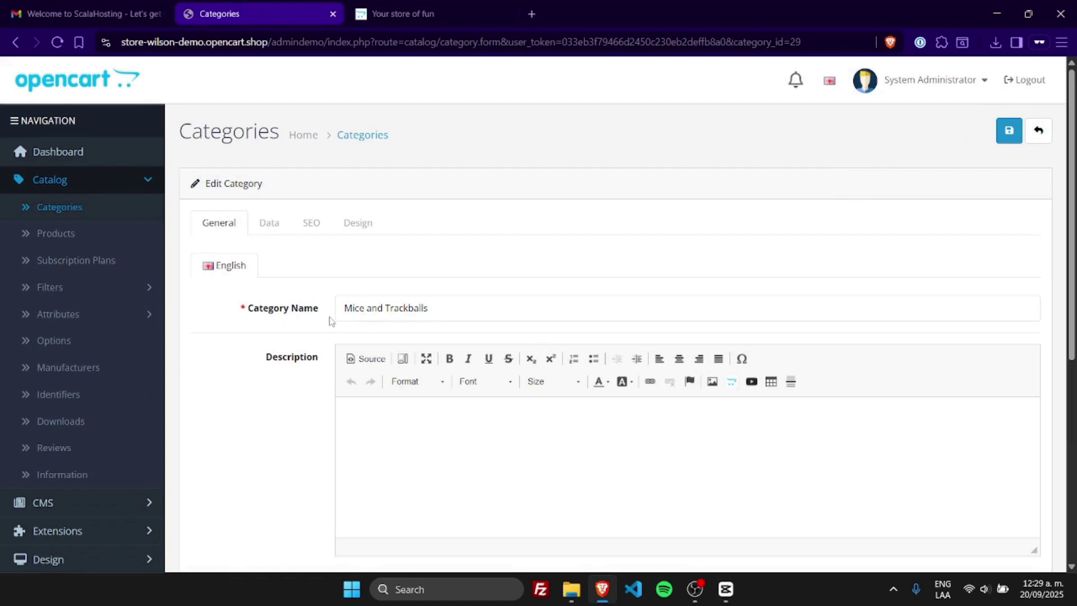
pyautogui.click(443, 314)
pyautogui.scroll(-2, 445, 315)
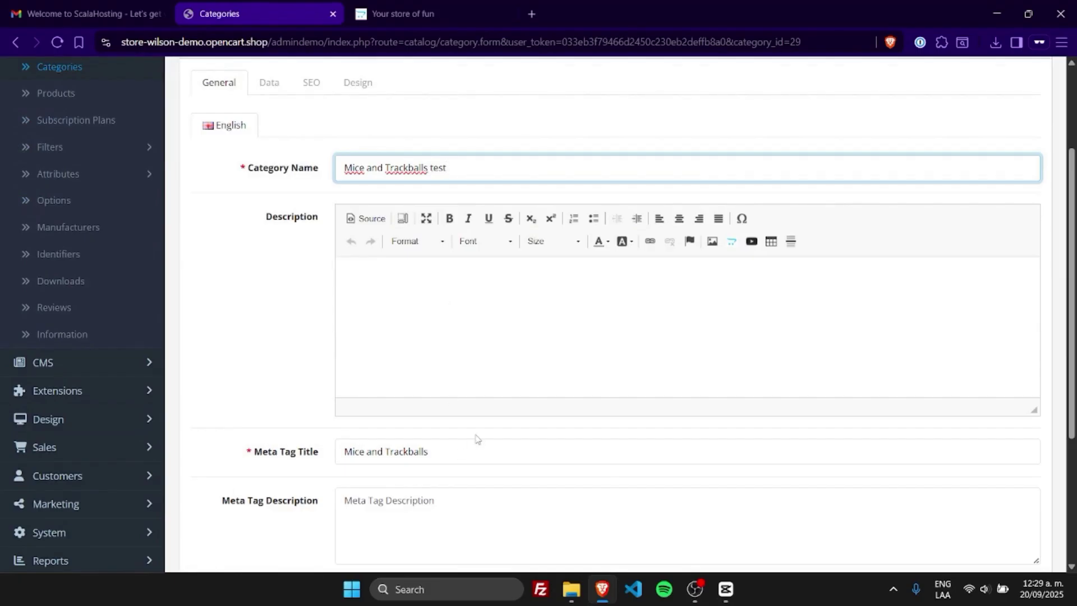
pyautogui.scroll(2, 475, 438)
pyautogui.click(267, 227)
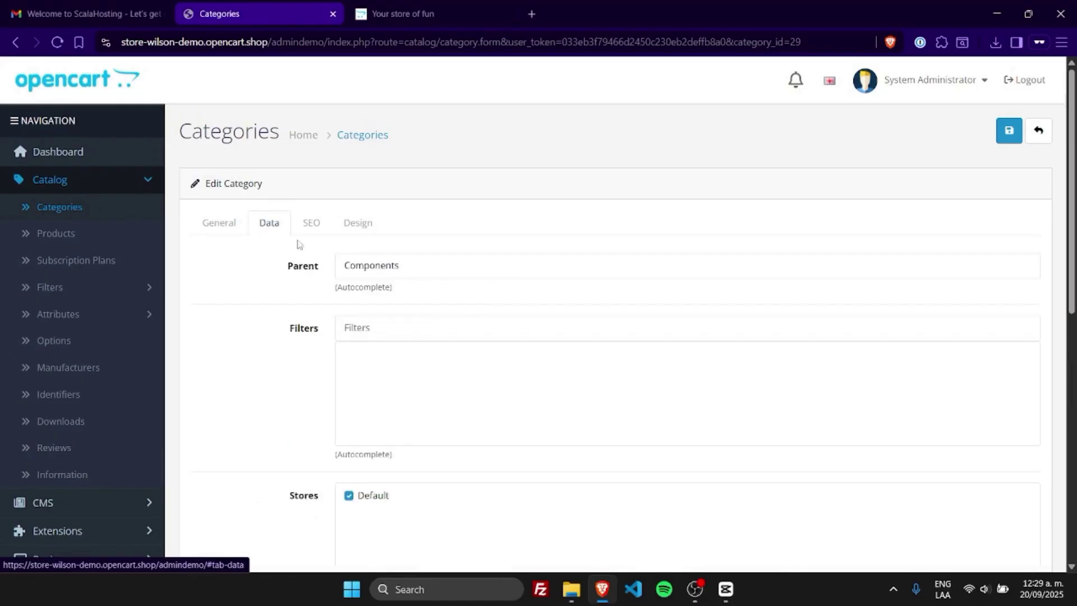
pyautogui.click(442, 274)
pyautogui.click(276, 392)
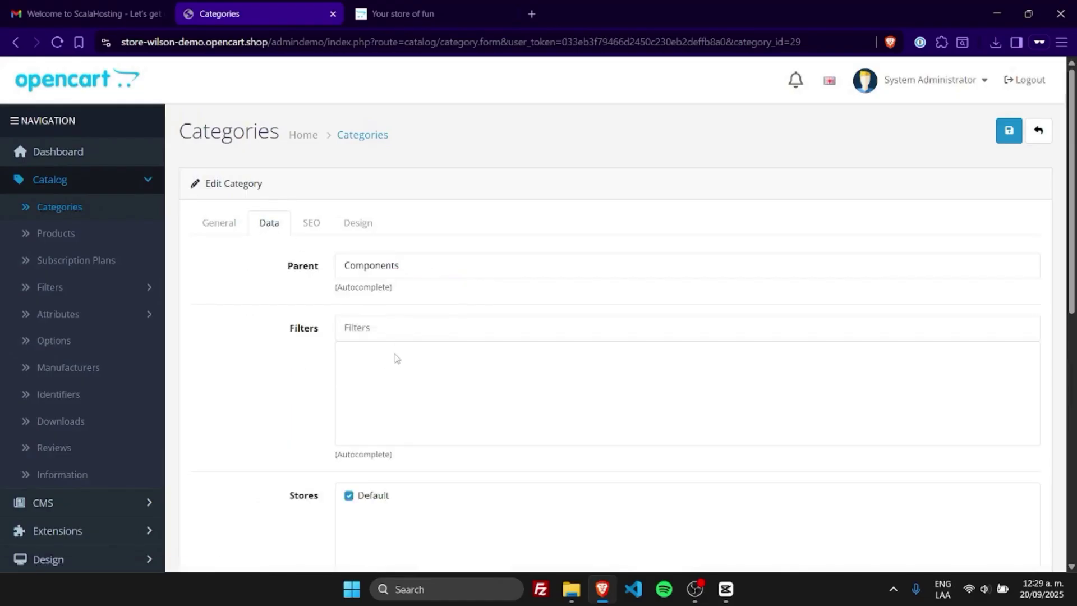
pyautogui.scroll(-1, 398, 365)
pyautogui.scroll(-1, 378, 433)
pyautogui.scroll(-1, 378, 434)
pyautogui.scroll(3, 278, 406)
# Set the category's SEO keyword to mouse-test and save the category
pyautogui.click(306, 232)
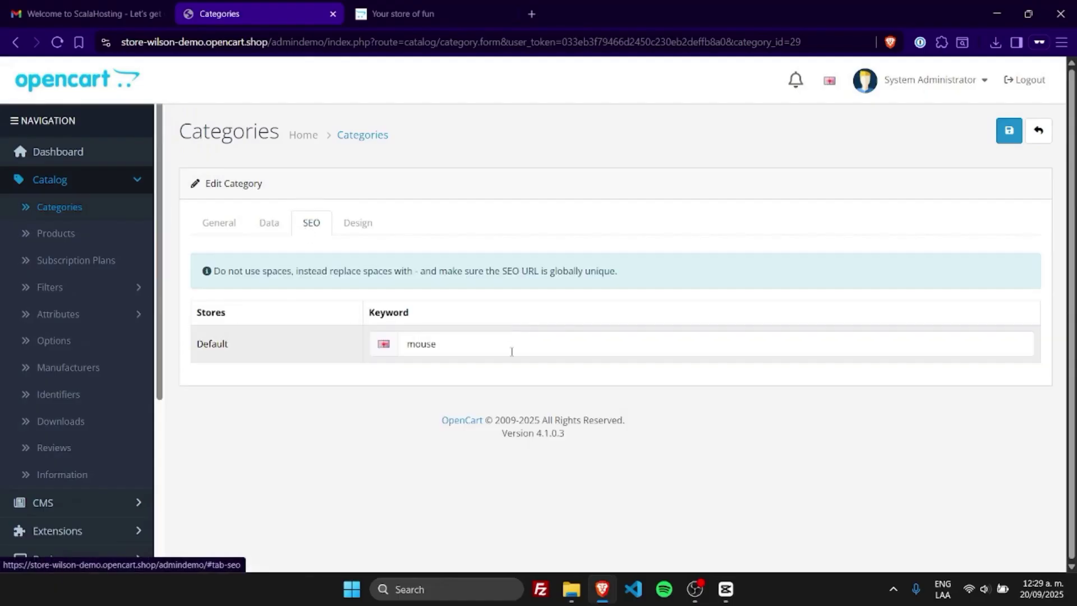
pyautogui.click(511, 346)
pyautogui.write('-test')
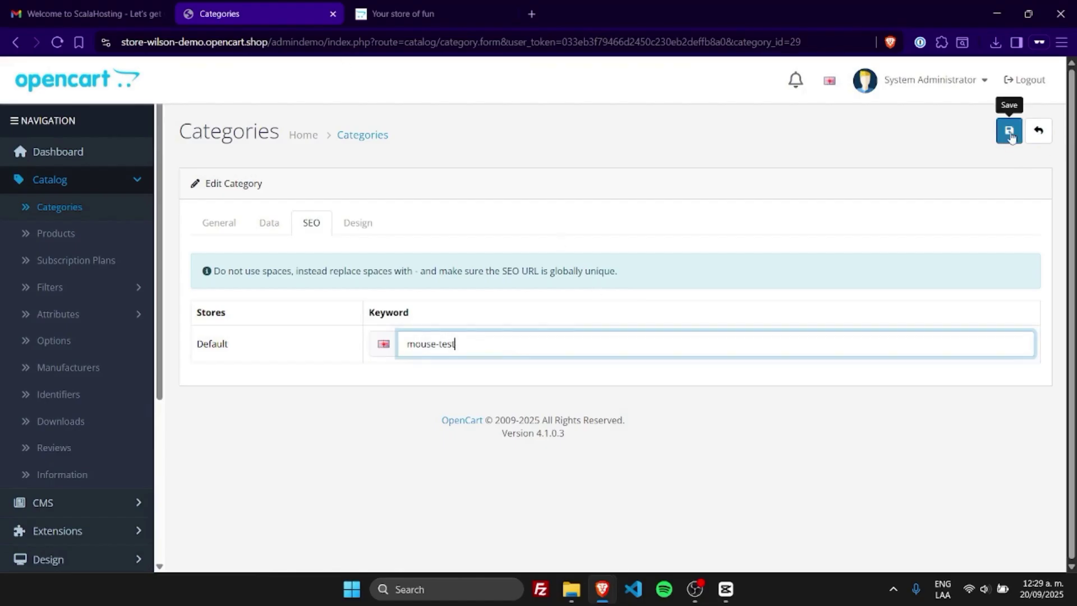
pyautogui.click(1010, 137)
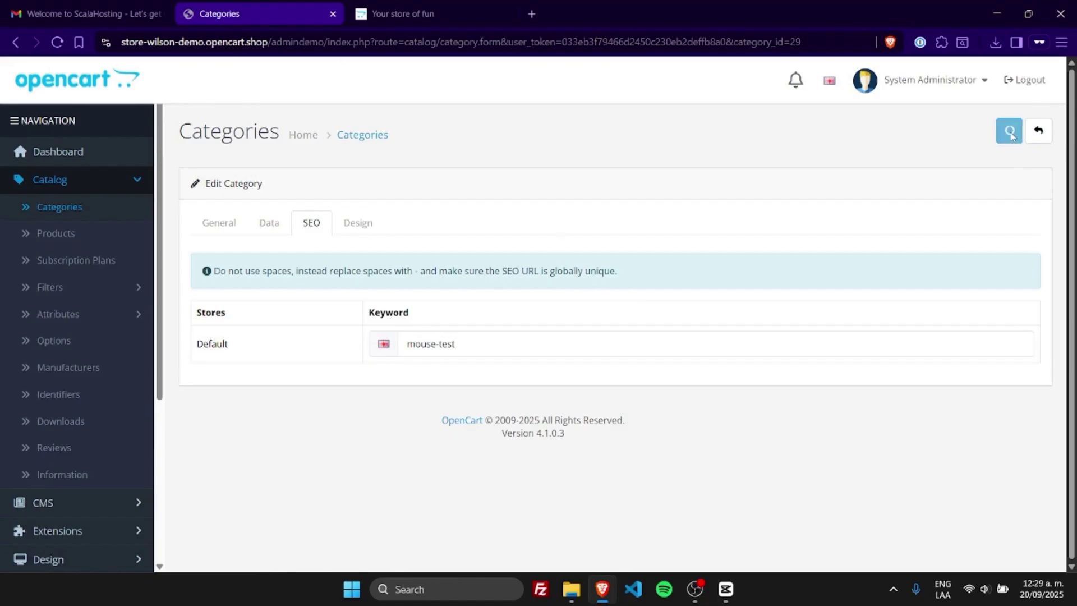
# Open the Canon EOS 5D product for editing from the product list
pyautogui.click(120, 240)
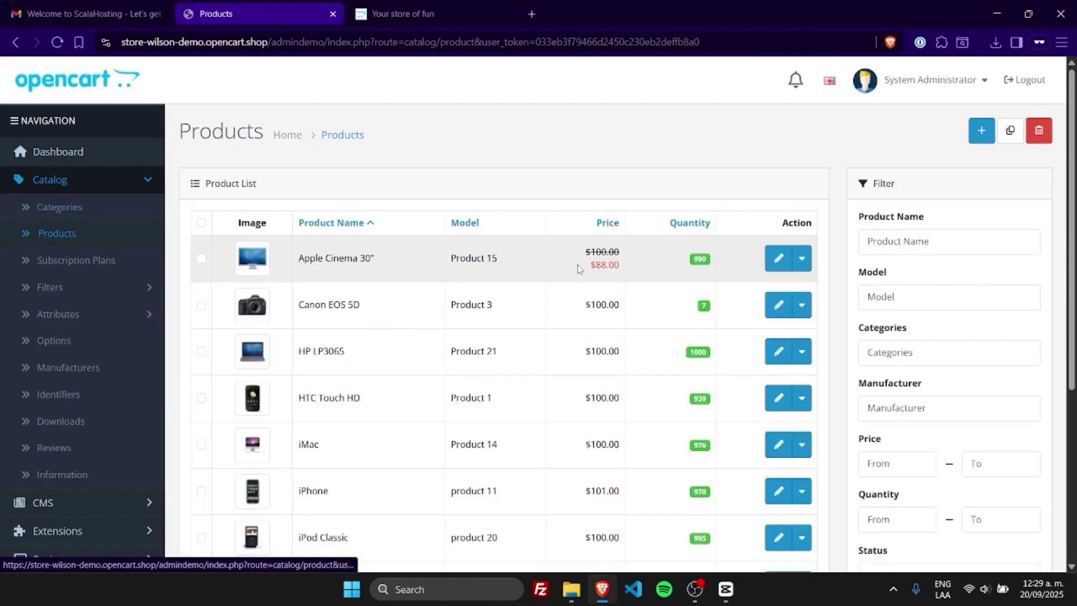
pyautogui.scroll(-1, 788, 214)
pyautogui.scroll(1, 789, 217)
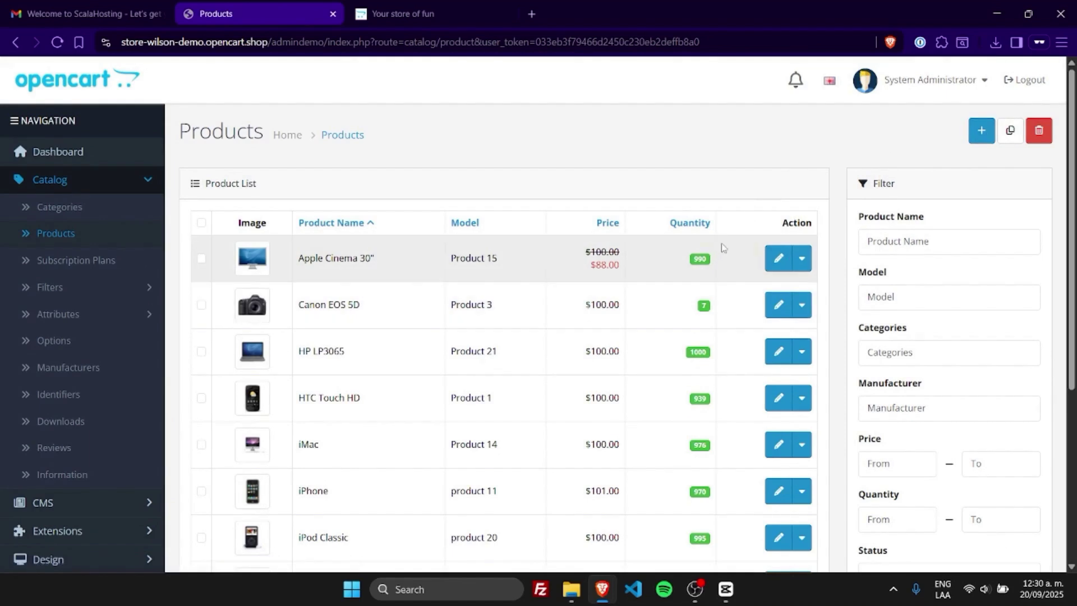
pyautogui.click(775, 308)
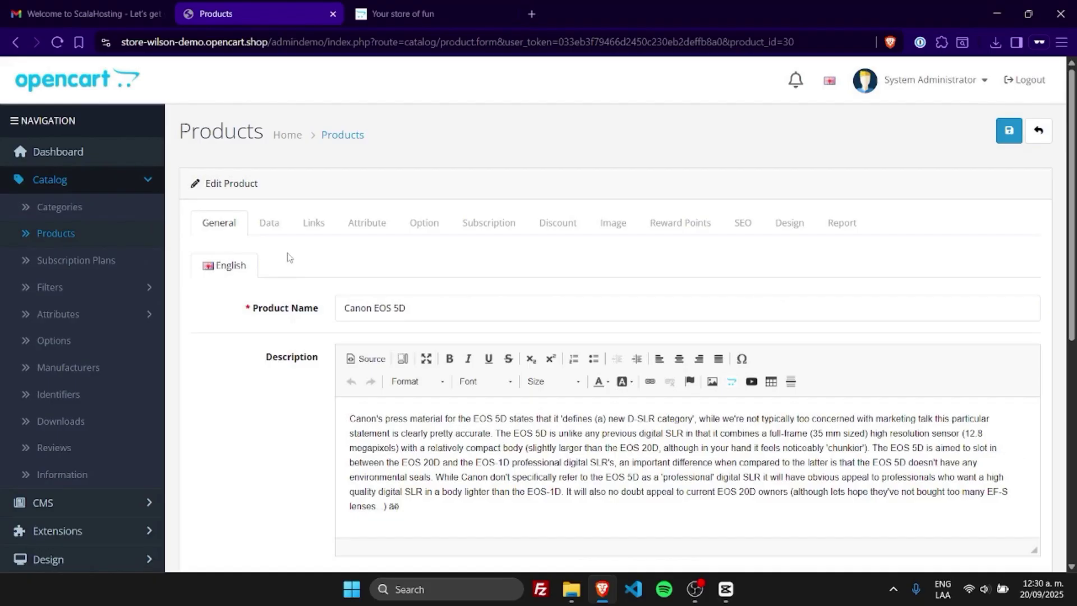
# Review the product's name, model, EAN code type and price on the Data tab
pyautogui.click(433, 309)
pyautogui.scroll(-1, 435, 310)
pyautogui.scroll(-3, 426, 377)
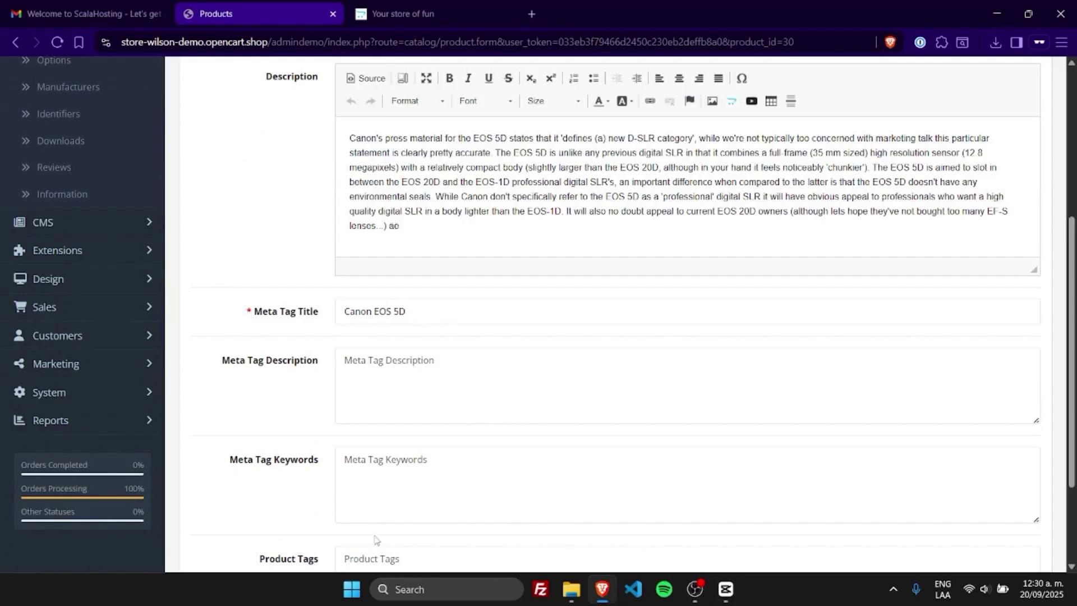
pyautogui.scroll(4, 237, 410)
pyautogui.click(280, 159)
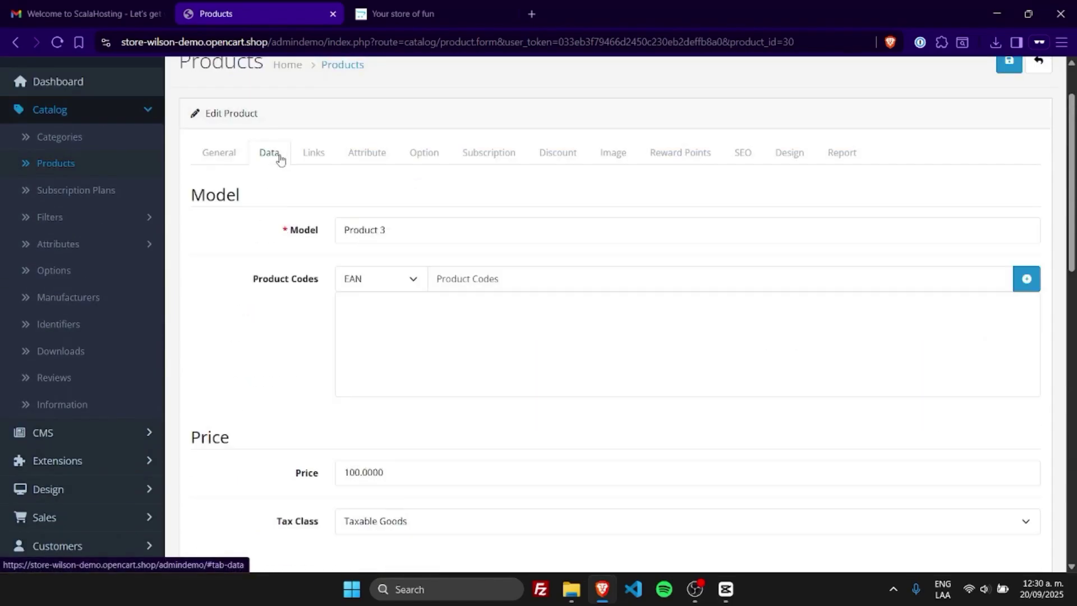
pyautogui.click(412, 233)
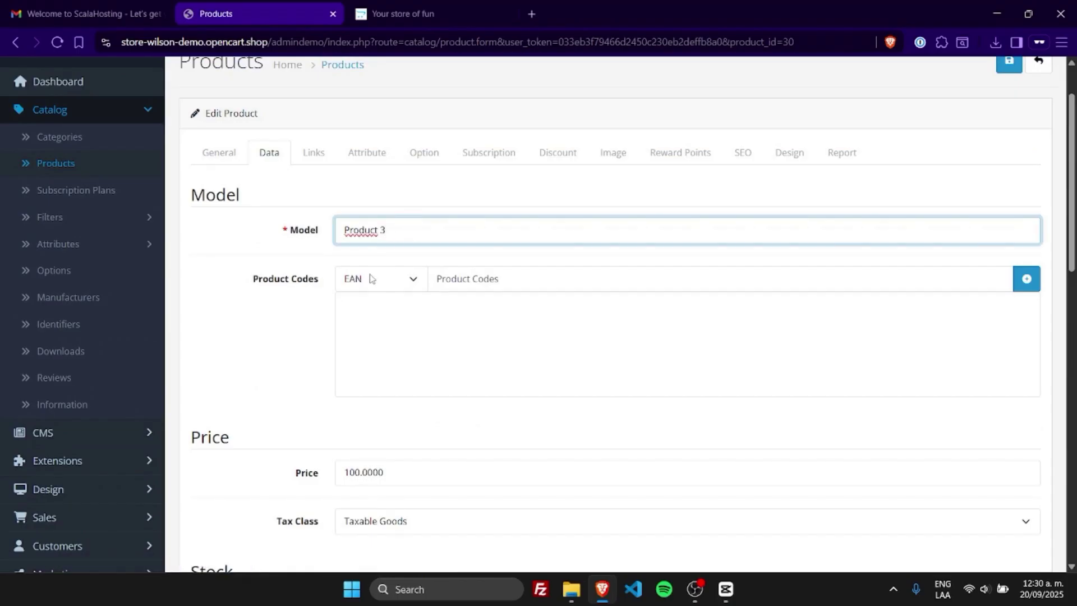
pyautogui.click(410, 283)
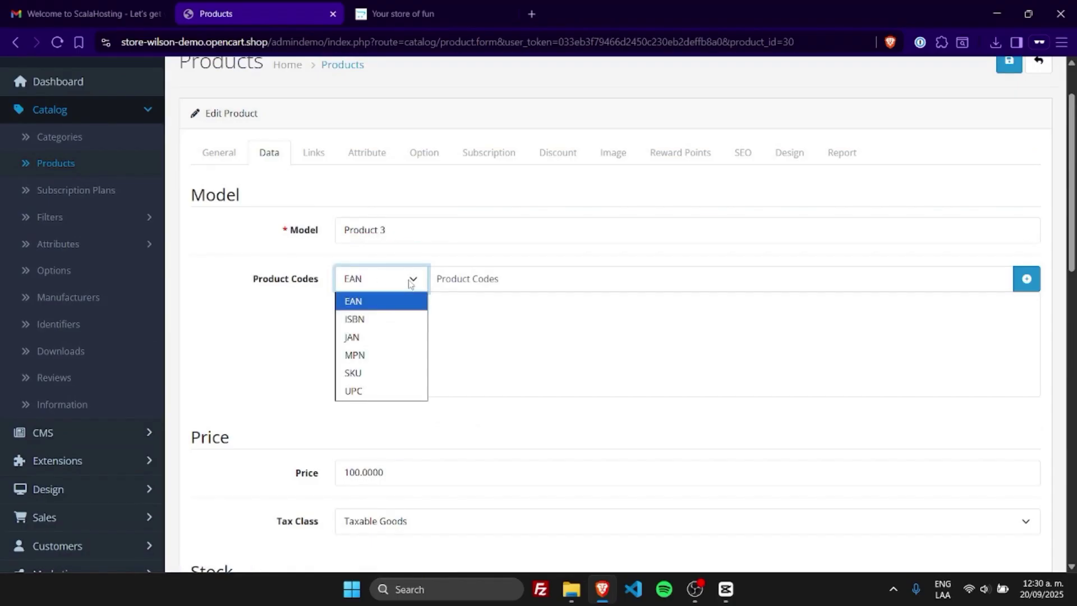
pyautogui.click(274, 374)
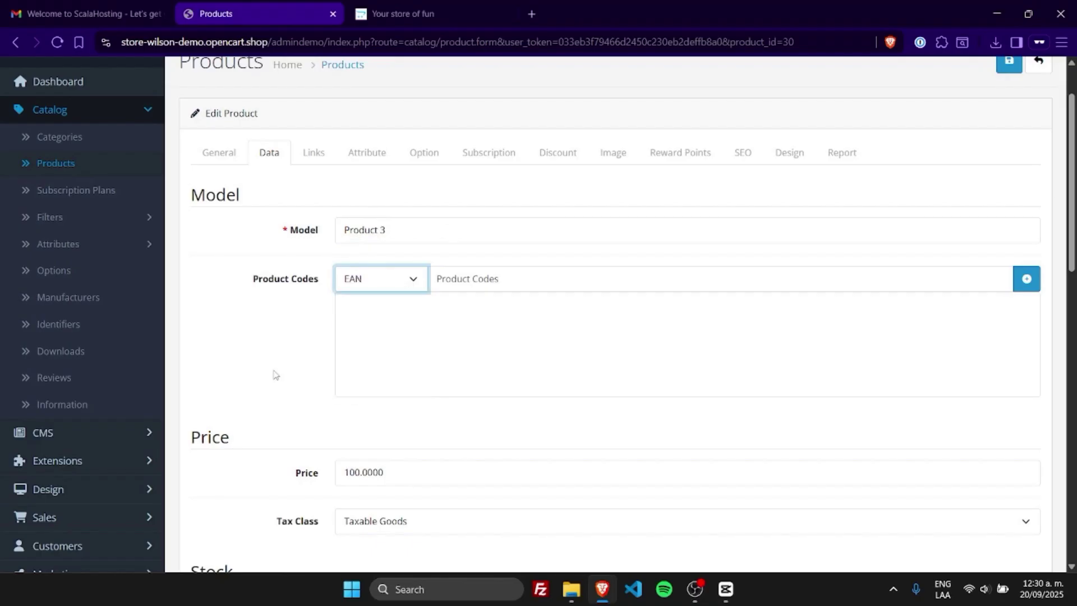
pyautogui.scroll(-1, 273, 374)
pyautogui.click(400, 405)
pyautogui.scroll(-1, 237, 416)
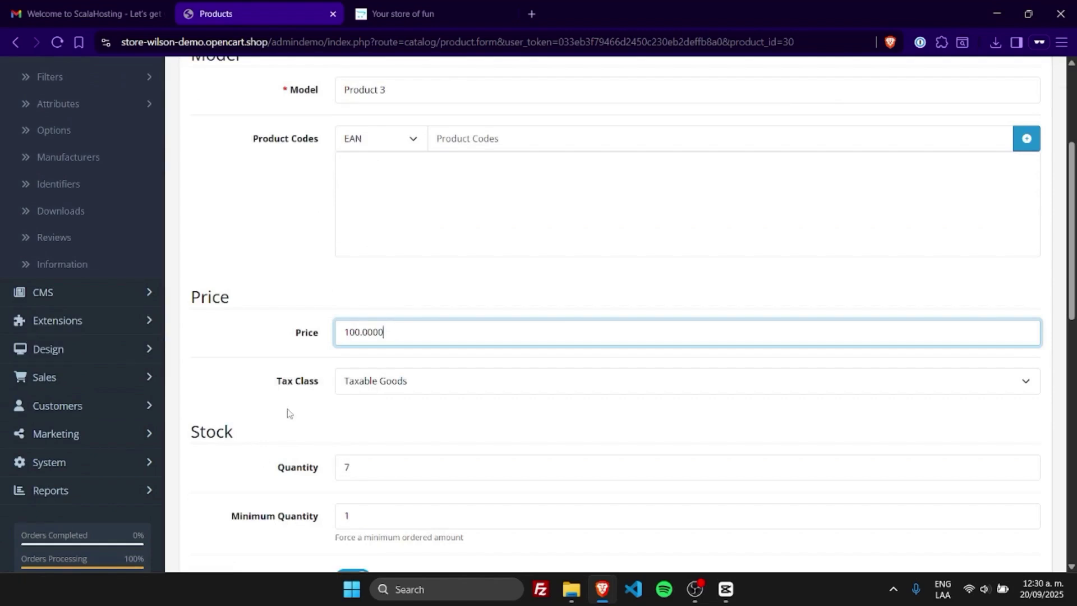
pyautogui.scroll(-2, 285, 411)
pyautogui.scroll(-2, 286, 493)
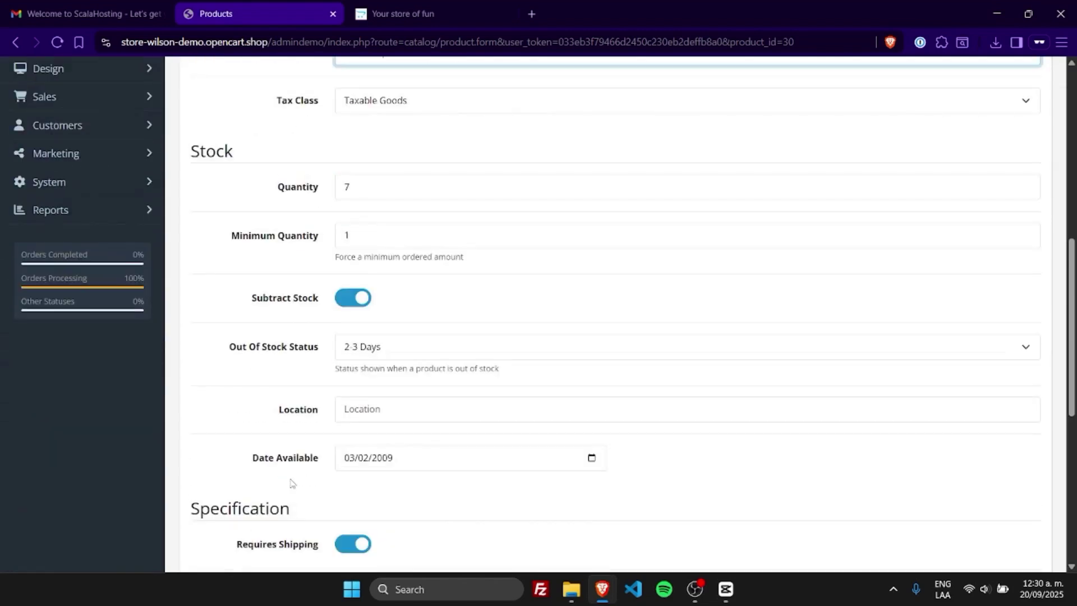
pyautogui.scroll(-2, 378, 434)
pyautogui.scroll(-3, 366, 455)
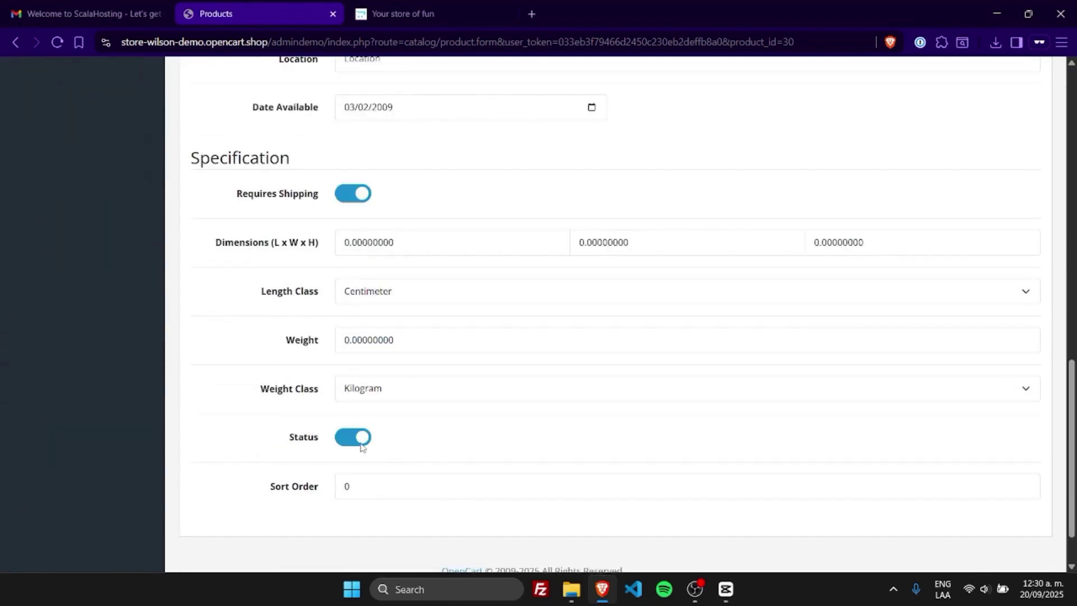
pyautogui.scroll(10, 360, 446)
pyautogui.scroll(3, 337, 422)
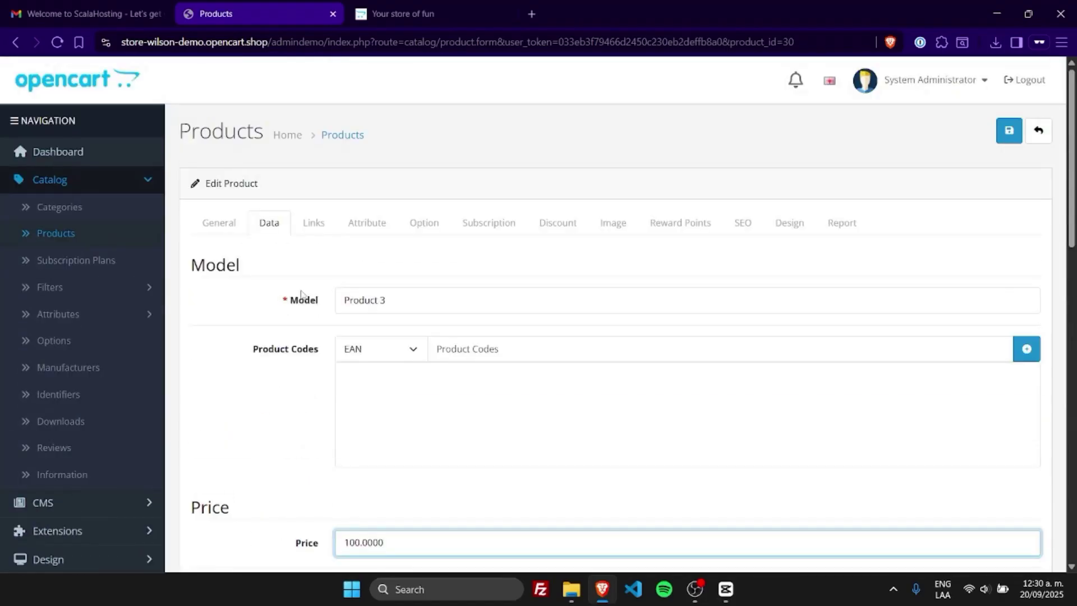
# Review the Canon EOS 5D's links, attributes, discounts, images and canon-eos-5d SEO keyword, then save it
pyautogui.click(308, 229)
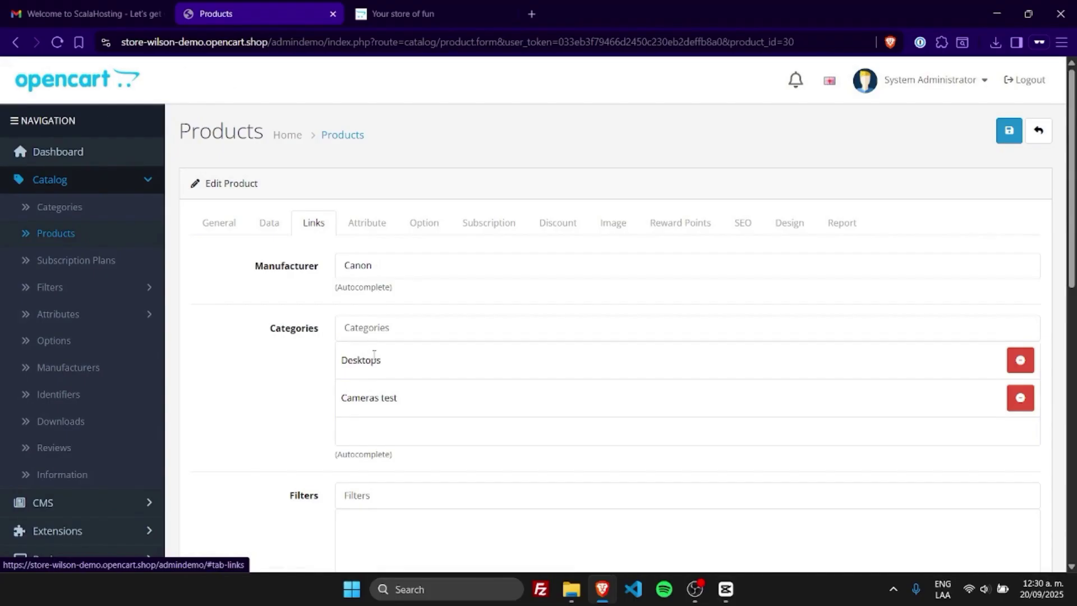
pyautogui.scroll(-2, 373, 354)
pyautogui.scroll(-2, 374, 355)
pyautogui.scroll(4, 349, 380)
pyautogui.click(357, 238)
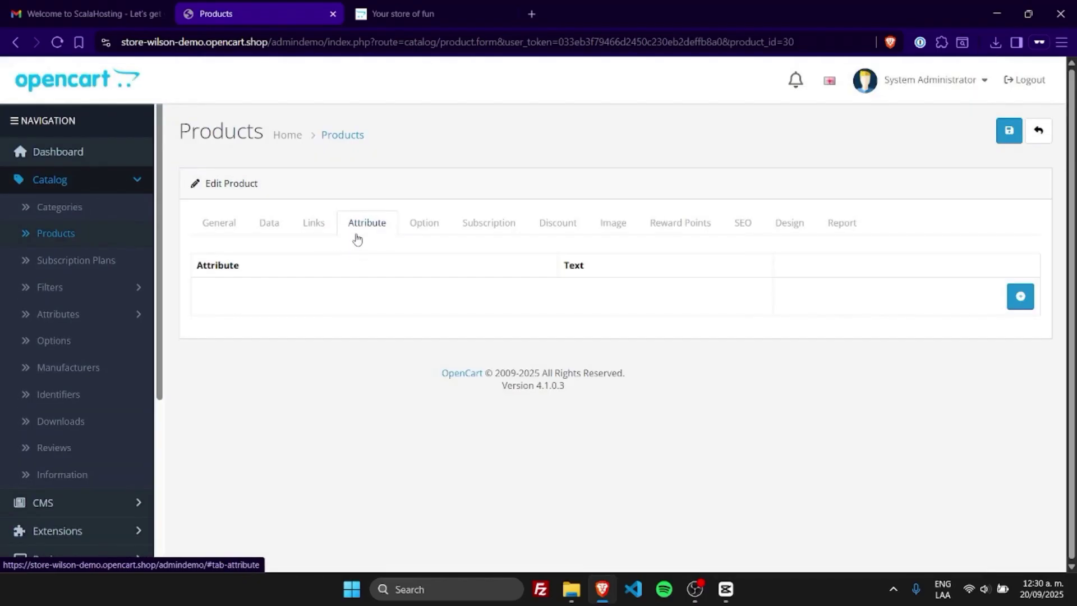
pyautogui.click(576, 225)
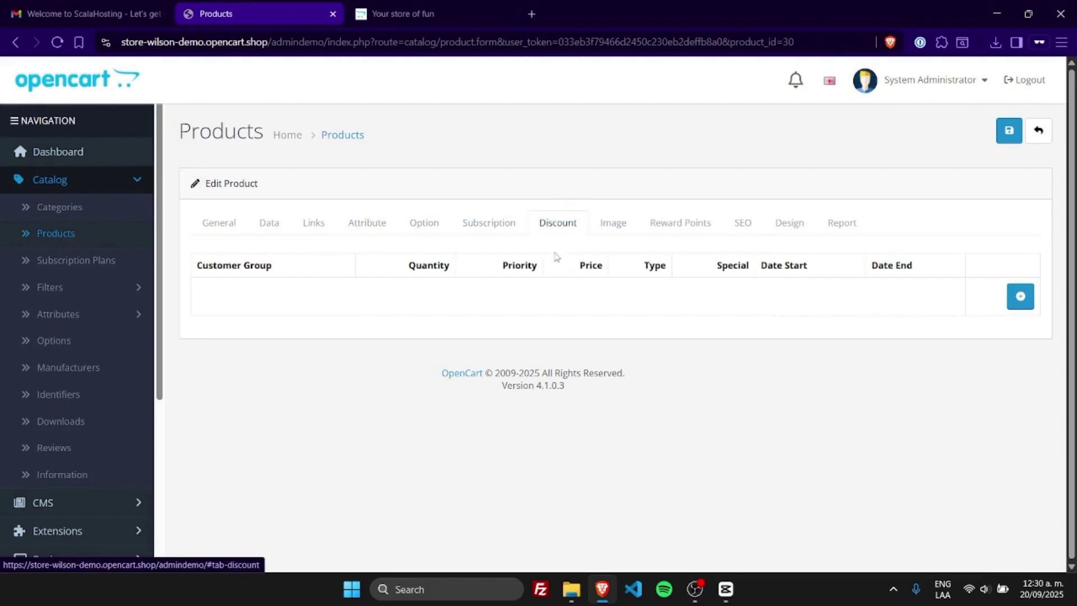
pyautogui.click(612, 222)
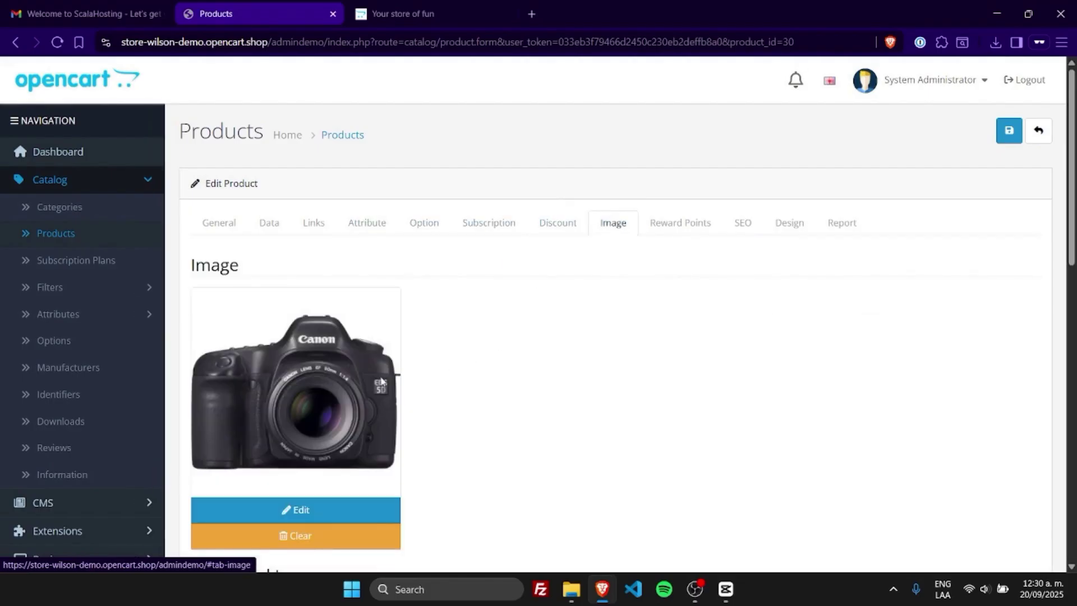
pyautogui.scroll(-1, 354, 381)
pyautogui.scroll(-2, 492, 352)
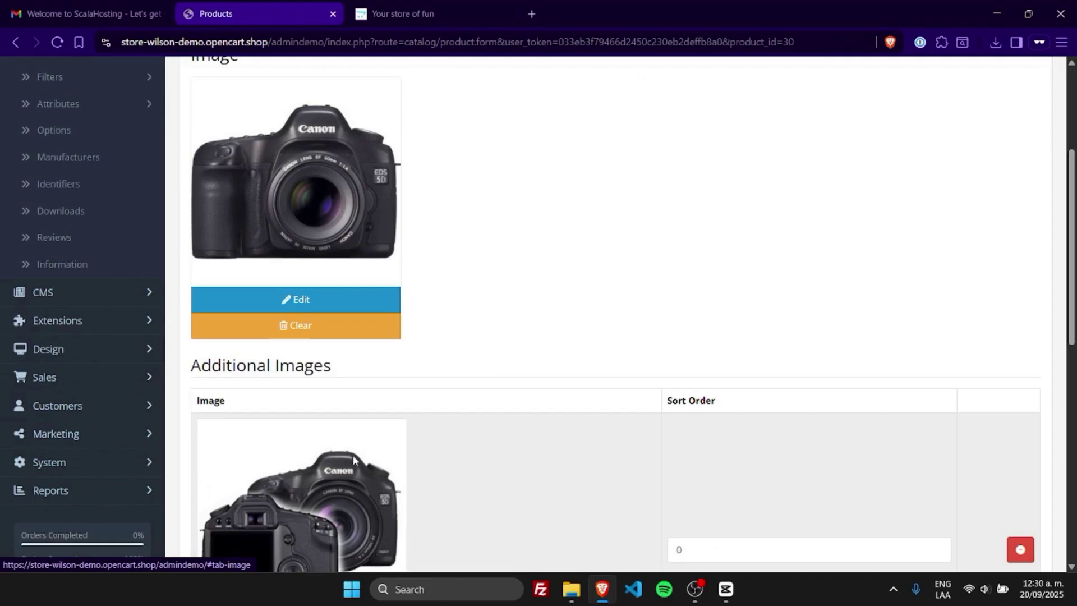
pyautogui.scroll(3, 497, 365)
pyautogui.click(739, 225)
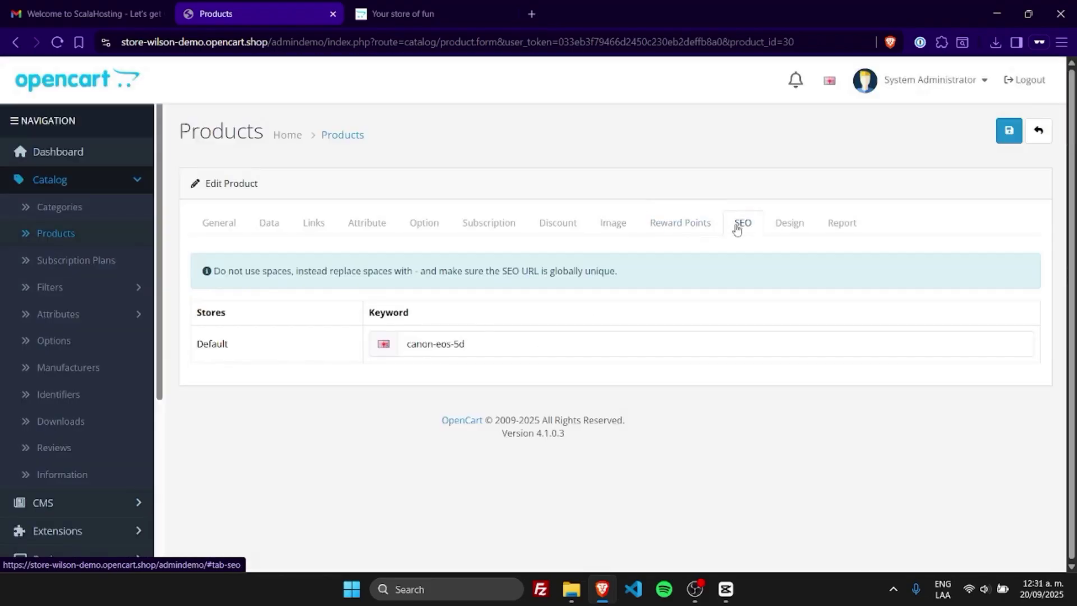
pyautogui.click(536, 337)
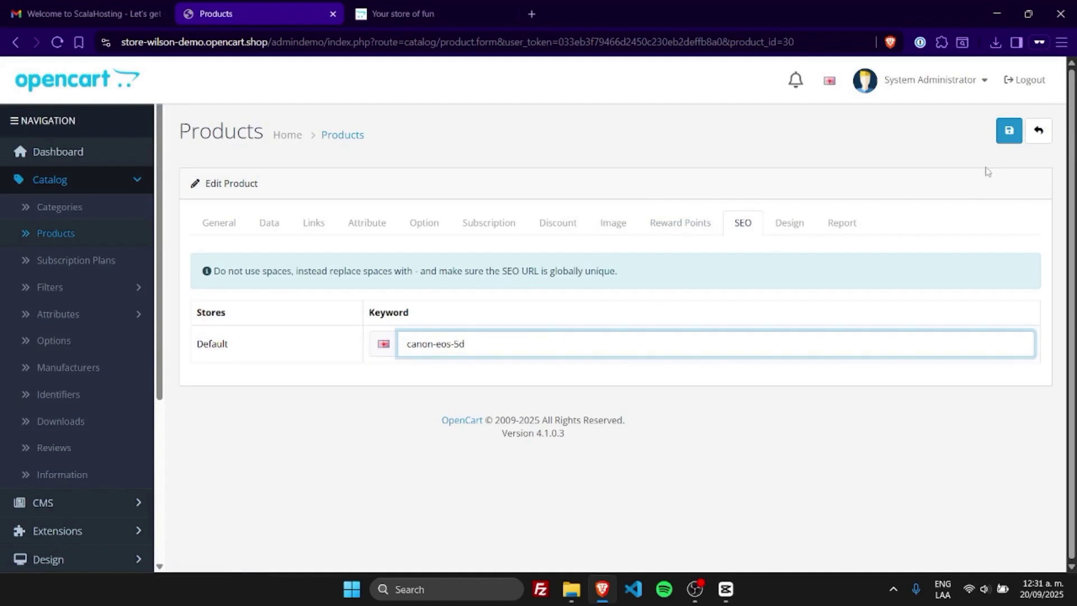
pyautogui.click(1009, 138)
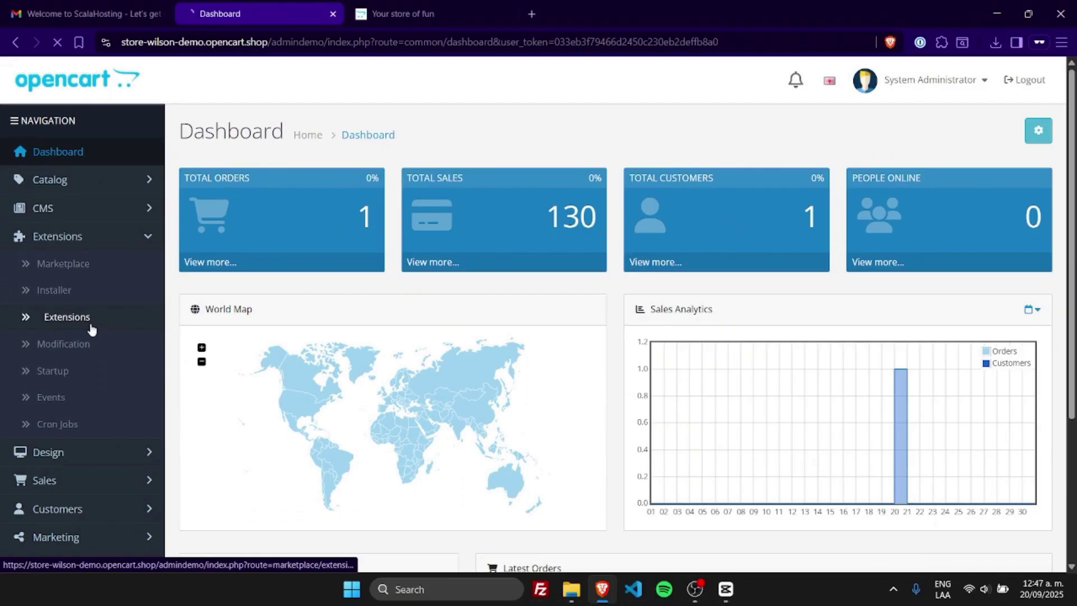
# Filter the Extensions list to Payments, then go to the Sales Orders list
pyautogui.click(61, 316)
pyautogui.click(447, 270)
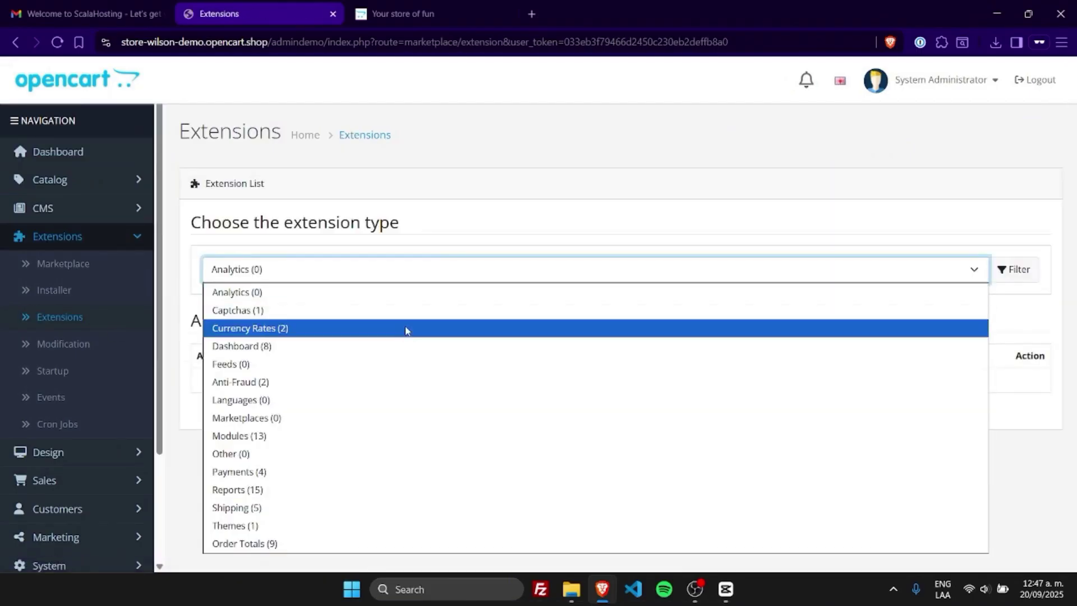
pyautogui.click(318, 476)
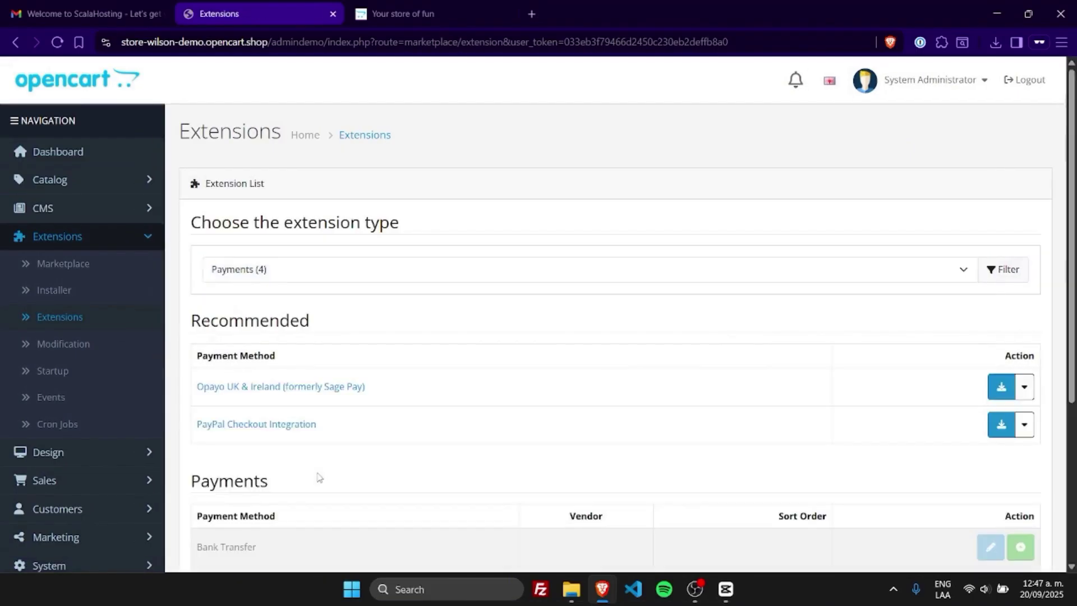
pyautogui.scroll(-1, 415, 324)
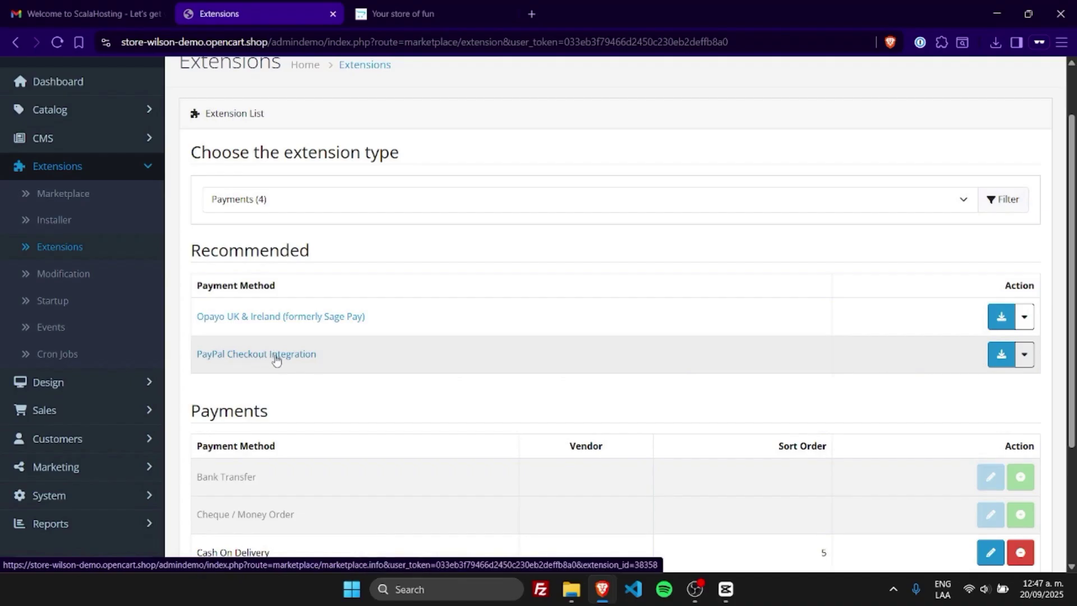
pyautogui.scroll(1, 275, 360)
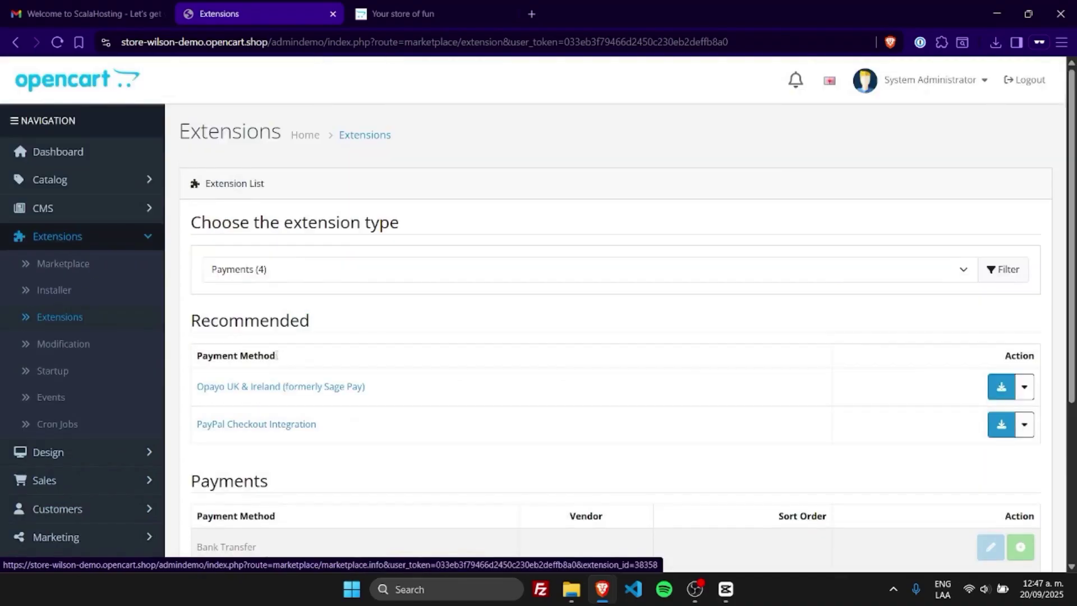
pyautogui.click(108, 267)
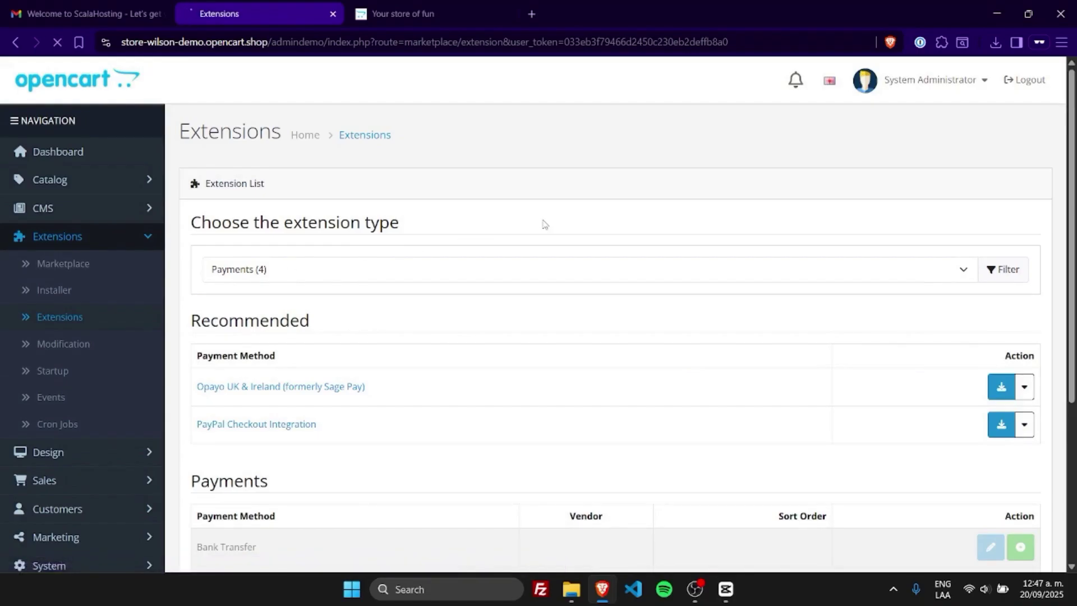
pyautogui.scroll(-1, 552, 322)
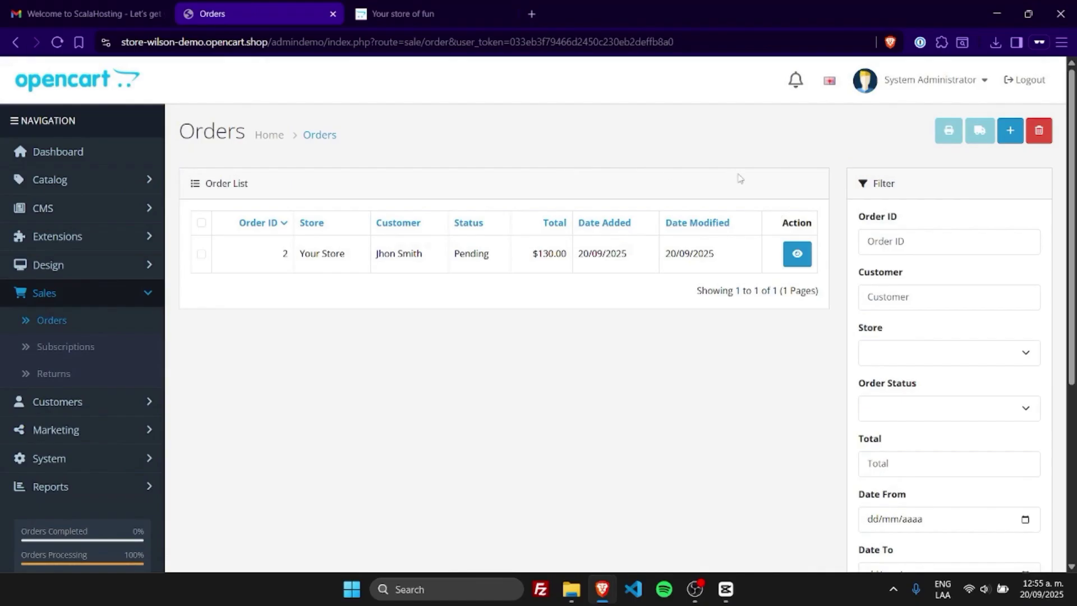
# View order #2's details and scroll to its History section
pyautogui.click(796, 254)
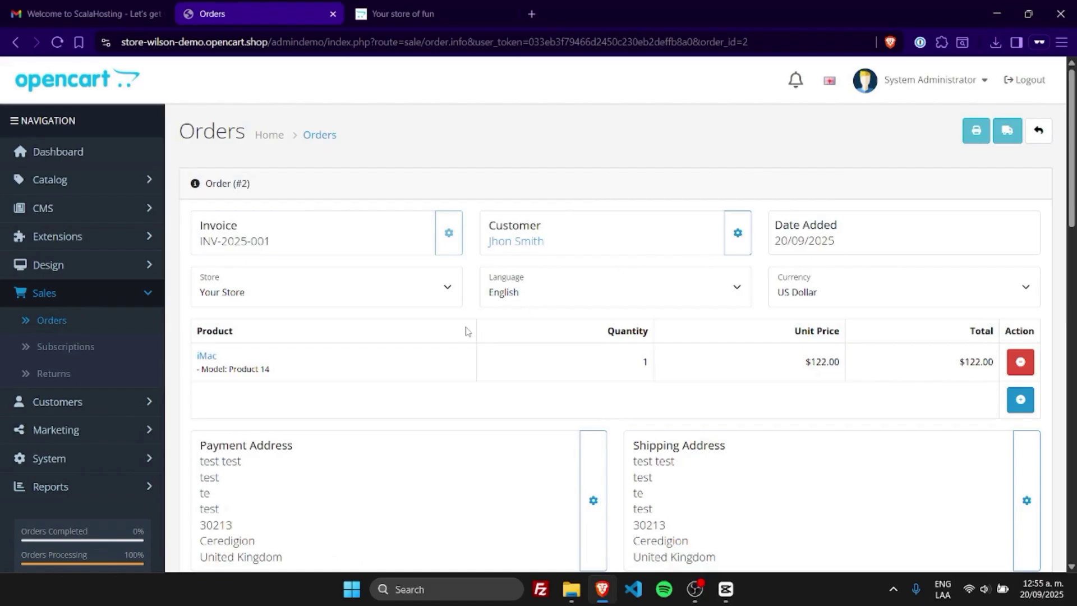
pyautogui.scroll(-2, 519, 365)
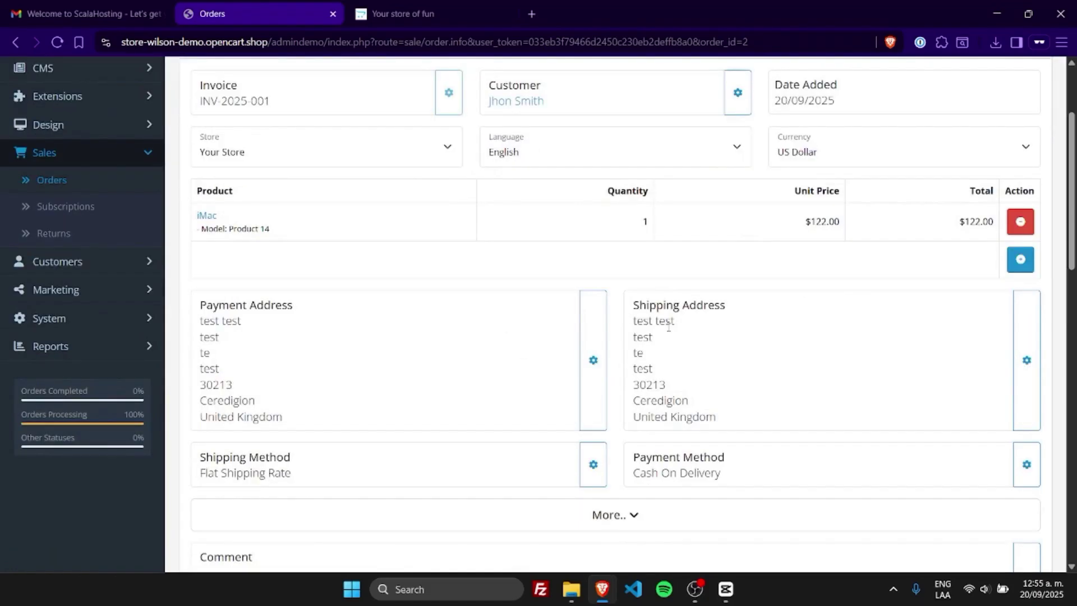
pyautogui.scroll(-1, 685, 339)
pyautogui.scroll(-2, 687, 334)
pyautogui.scroll(-1, 688, 335)
pyautogui.scroll(-2, 687, 334)
pyautogui.scroll(-1, 687, 334)
pyautogui.scroll(-3, 688, 334)
pyautogui.scroll(-2, 686, 334)
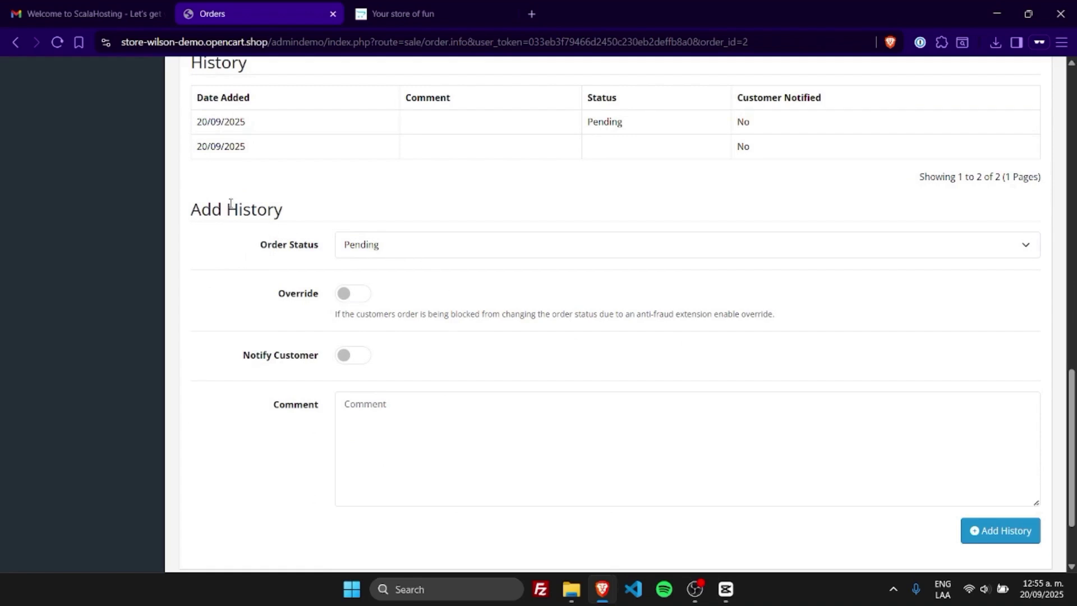
# Add a Shipped history entry with comment 'Shipped' and Notify Customer on, then highlight it
pyautogui.click(415, 247)
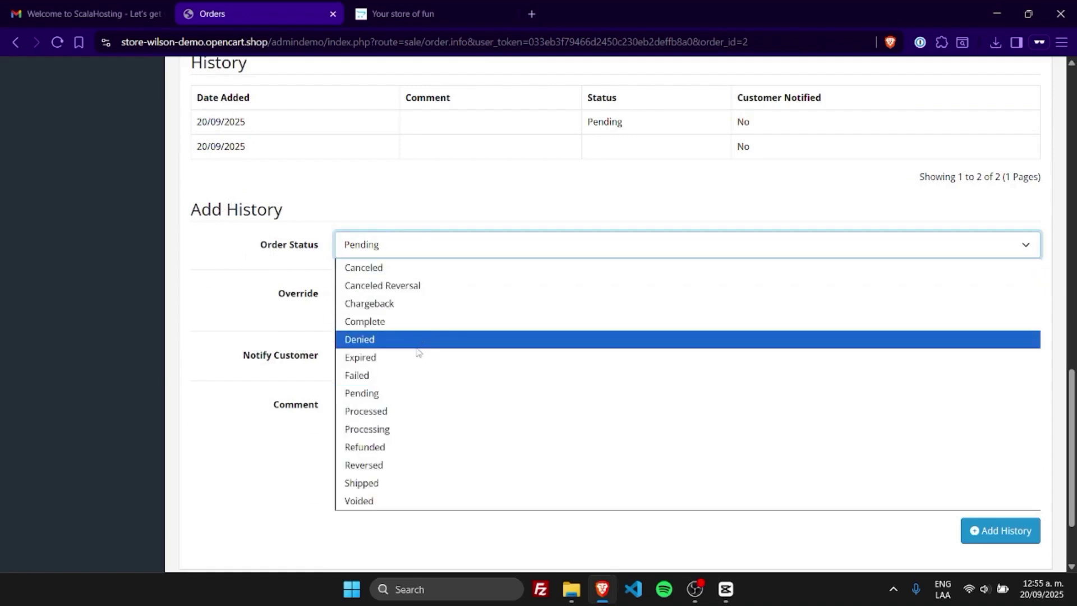
pyautogui.click(408, 479)
pyautogui.click(344, 354)
pyautogui.click(385, 415)
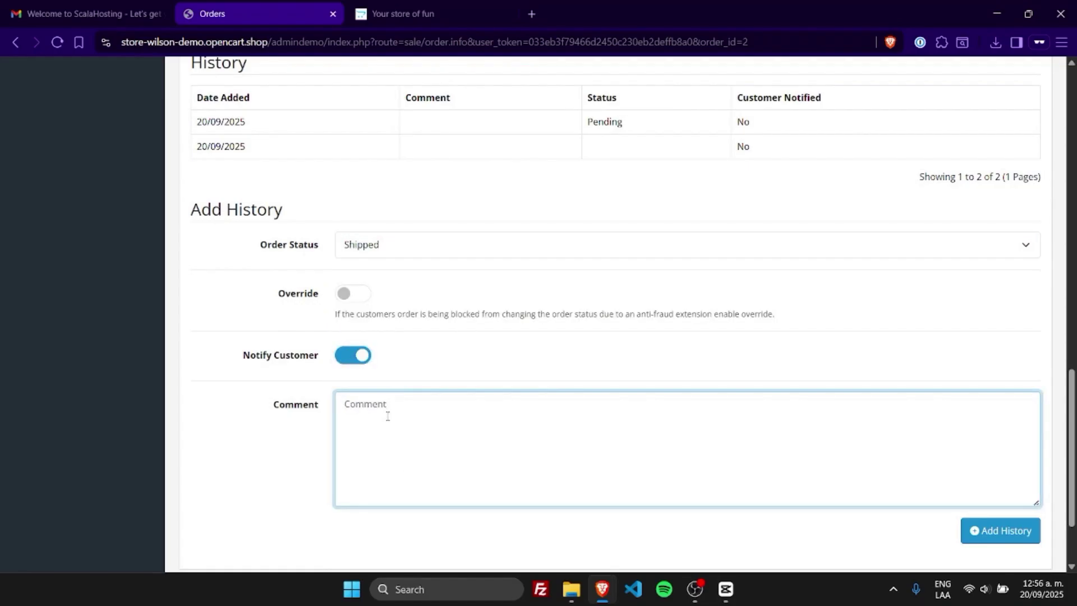
pyautogui.write('Shi')
pyautogui.write('pped')
pyautogui.click(1006, 535)
pyautogui.scroll(1, 704, 395)
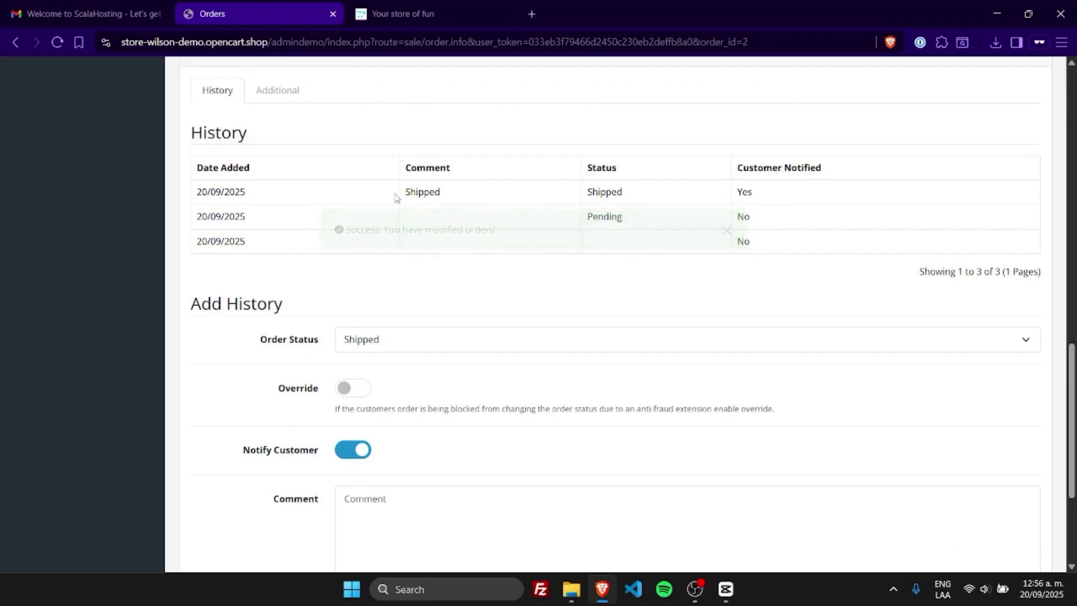
pyautogui.moveTo(407, 191); pyautogui.dragTo(455, 198)
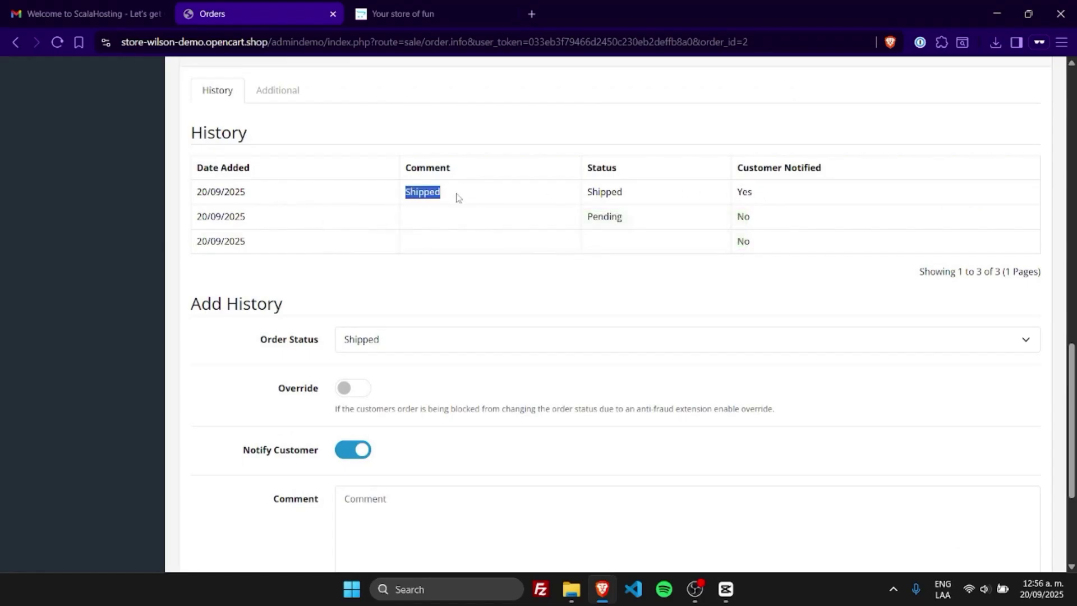